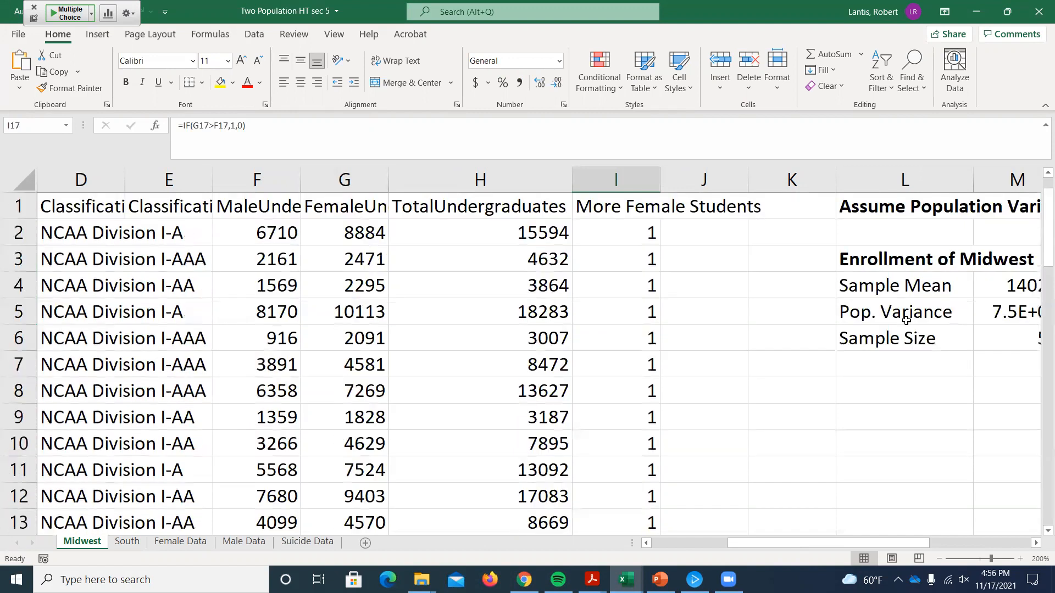
Step: Calculate the Midwest sample proportion in P4 as the AVERAGE of the More Female Students values in I2:I57
drag(825, 540, 956, 544)
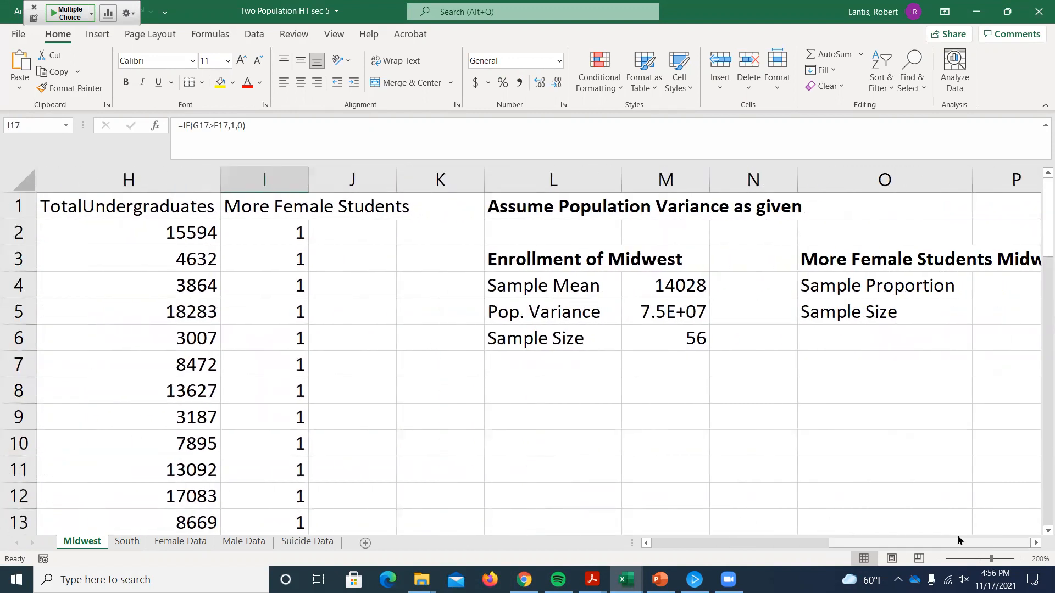
double_click(1032, 544)
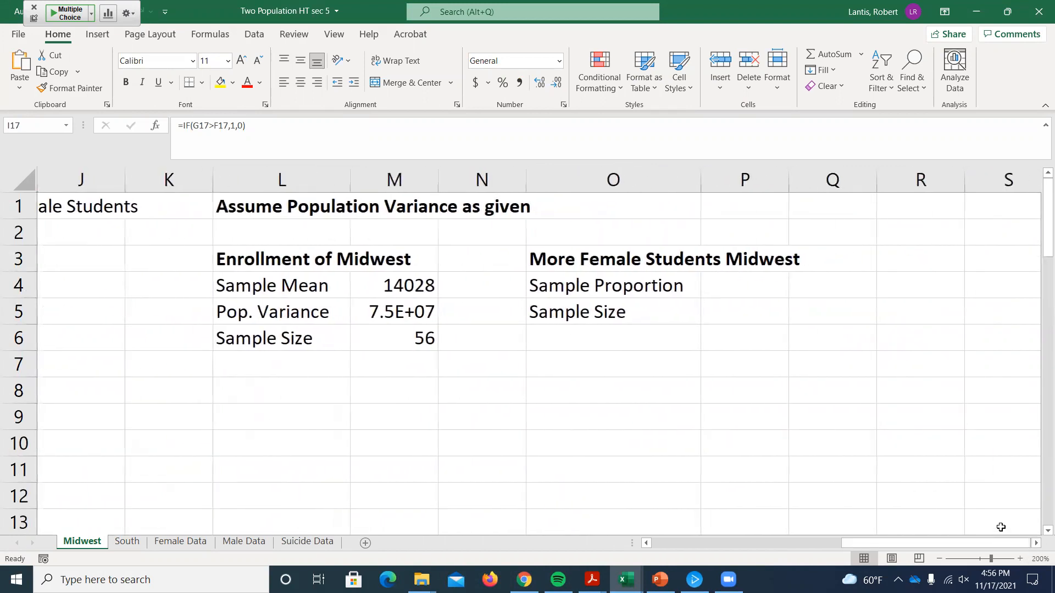
click(646, 543)
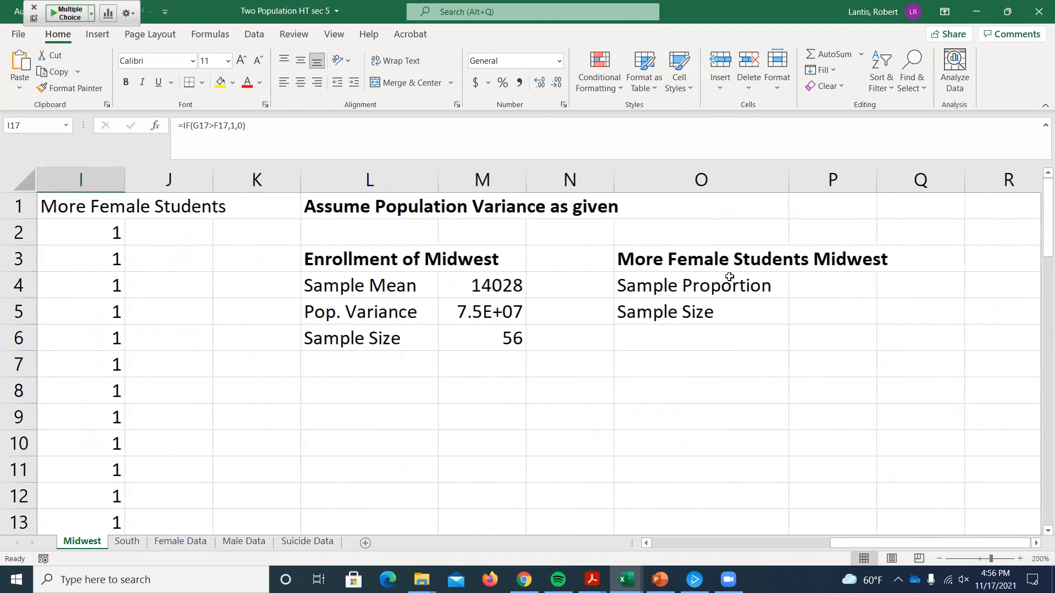
click(830, 279)
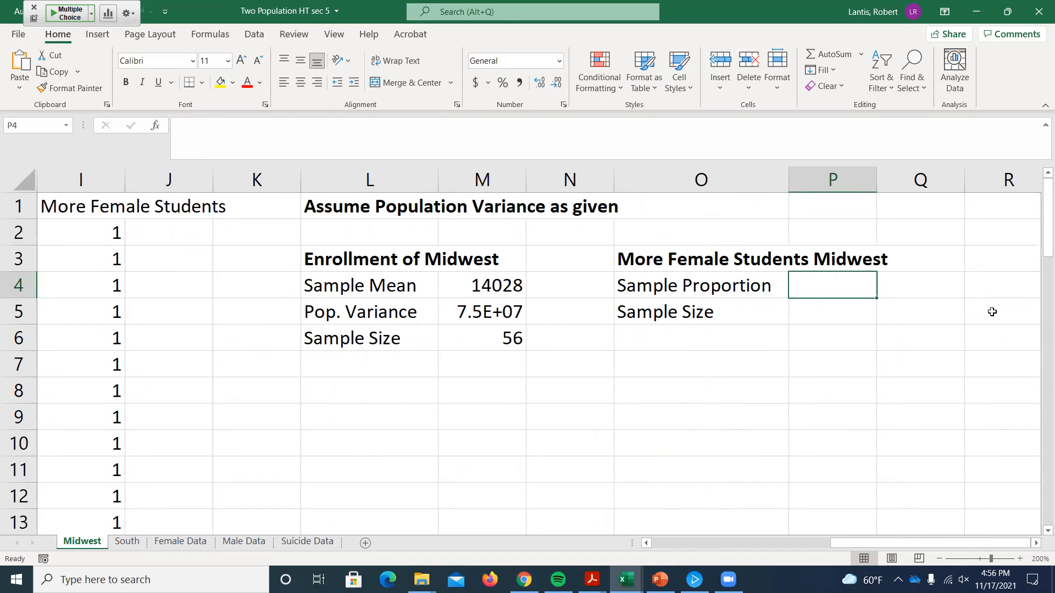
text(=)
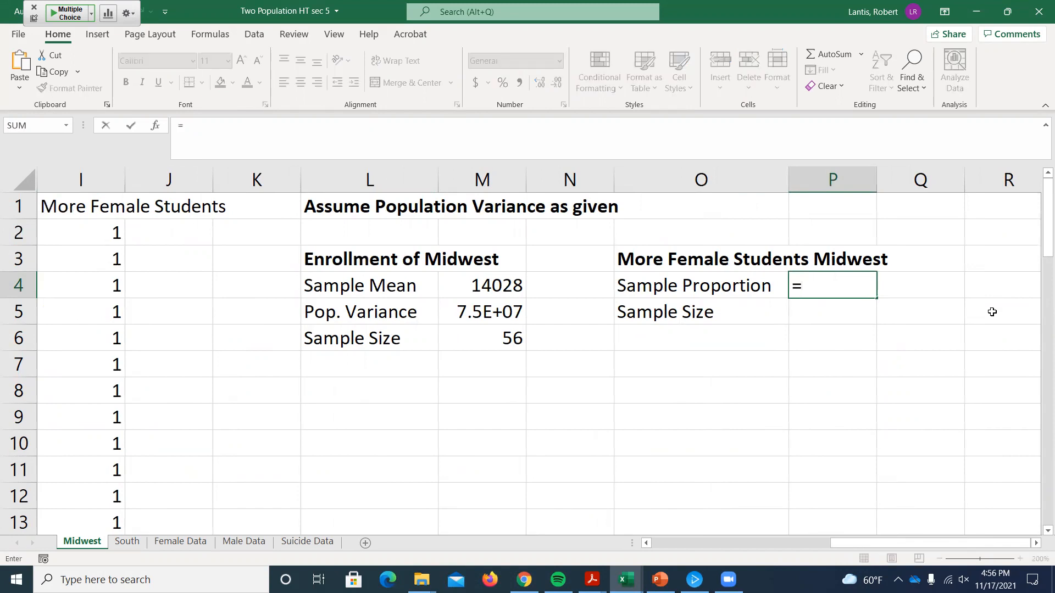
text(average()
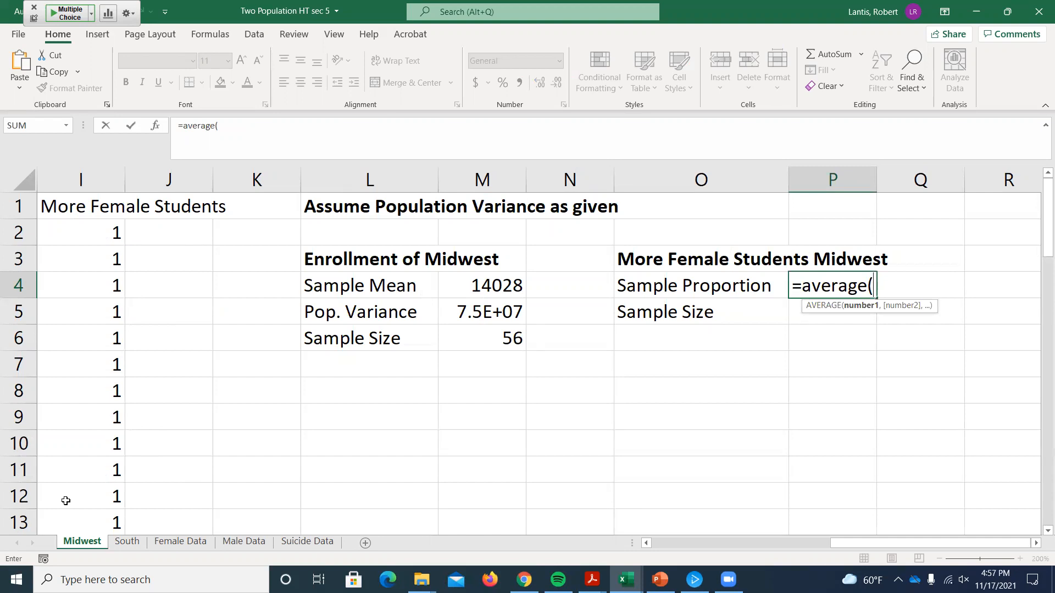
click(94, 234)
key(ctrl+shift+Down)
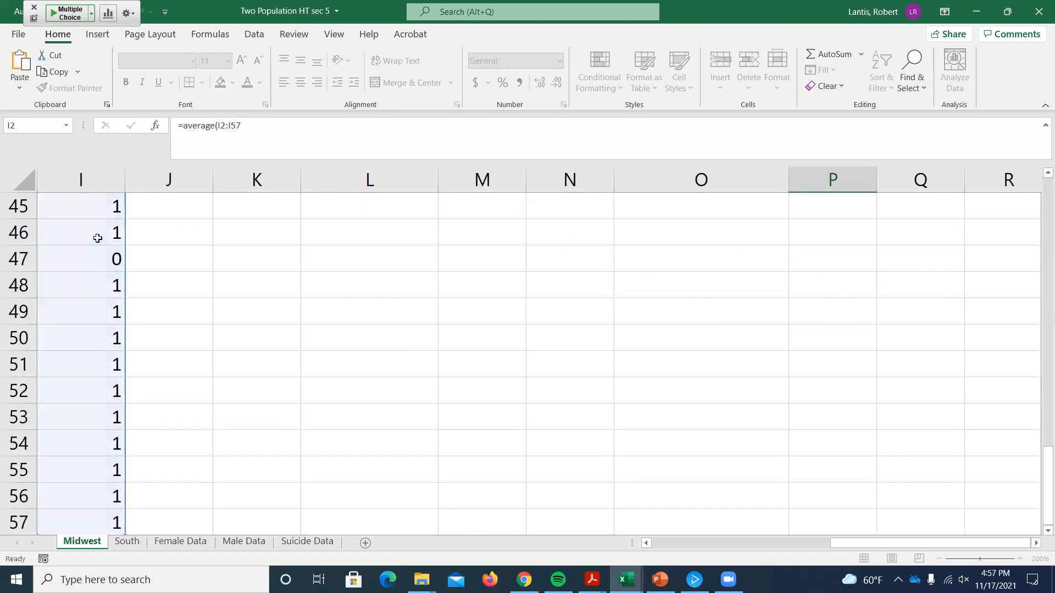
key(Escape)
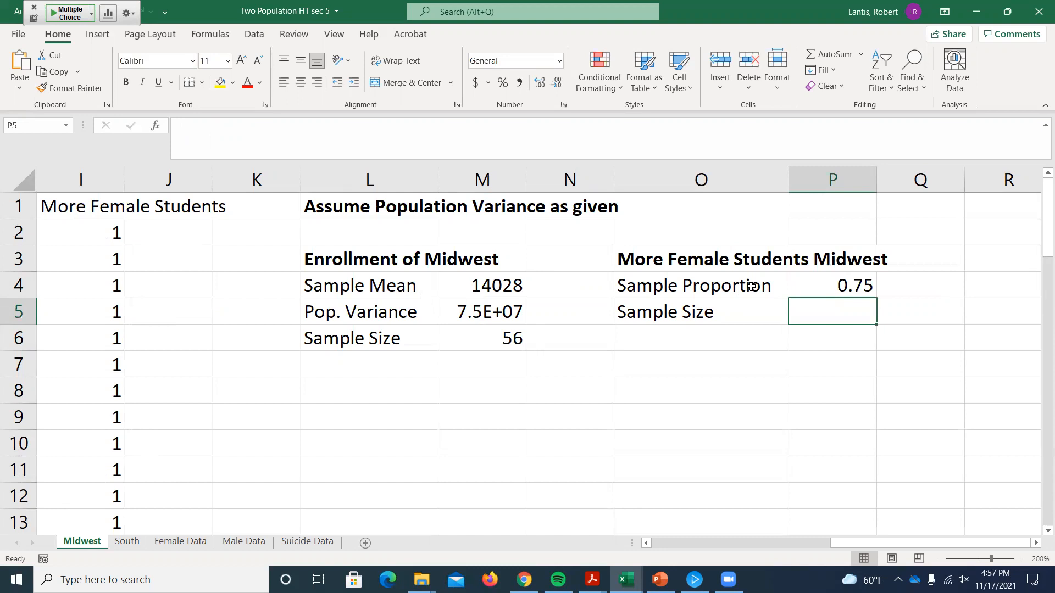
Step: Calculate the Midwest sample size in P5 with COUNT over the More Female Students values, from I2 to the end of the column
text(=count()
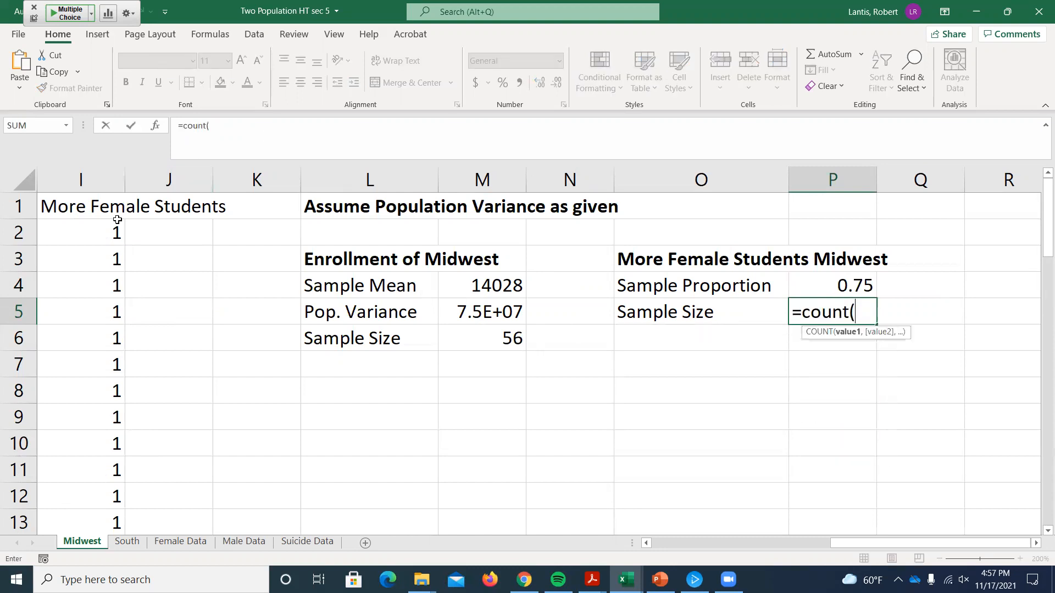
click(103, 231)
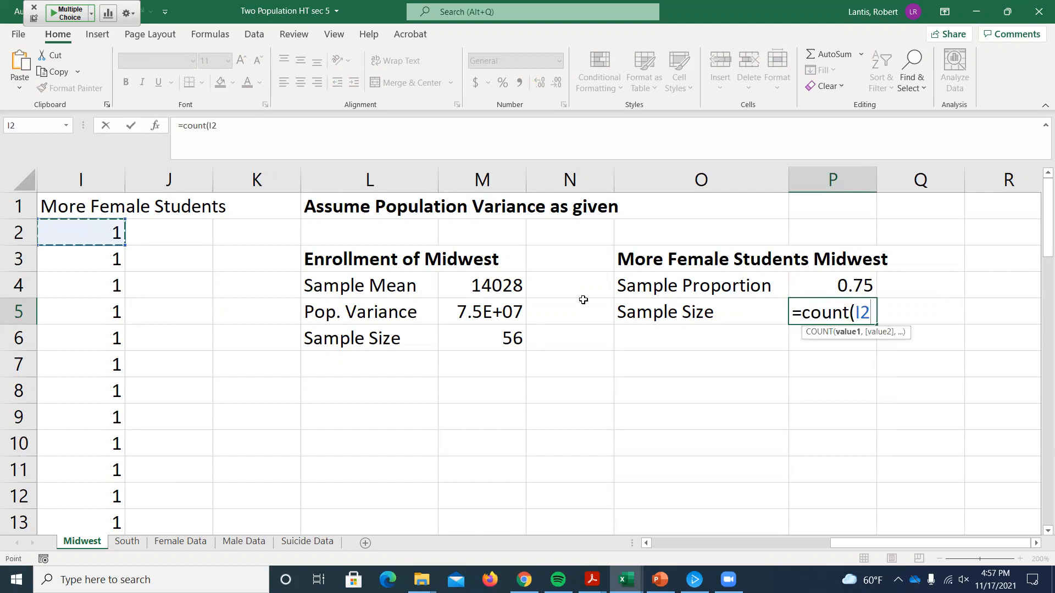
key(ctrl+shift+Down)
key(Return)
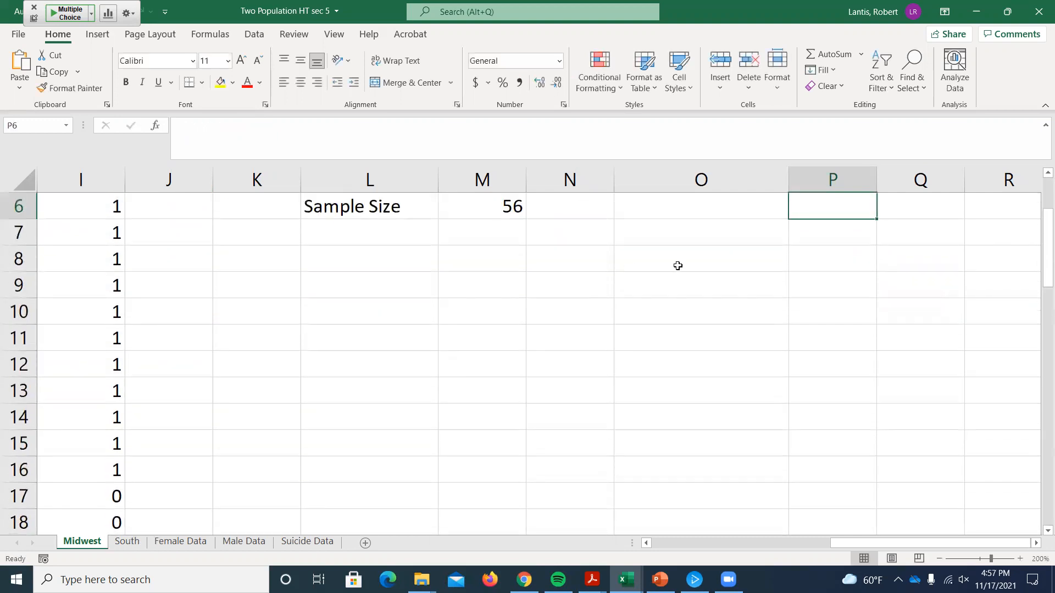
scroll(679, 270, up, 2)
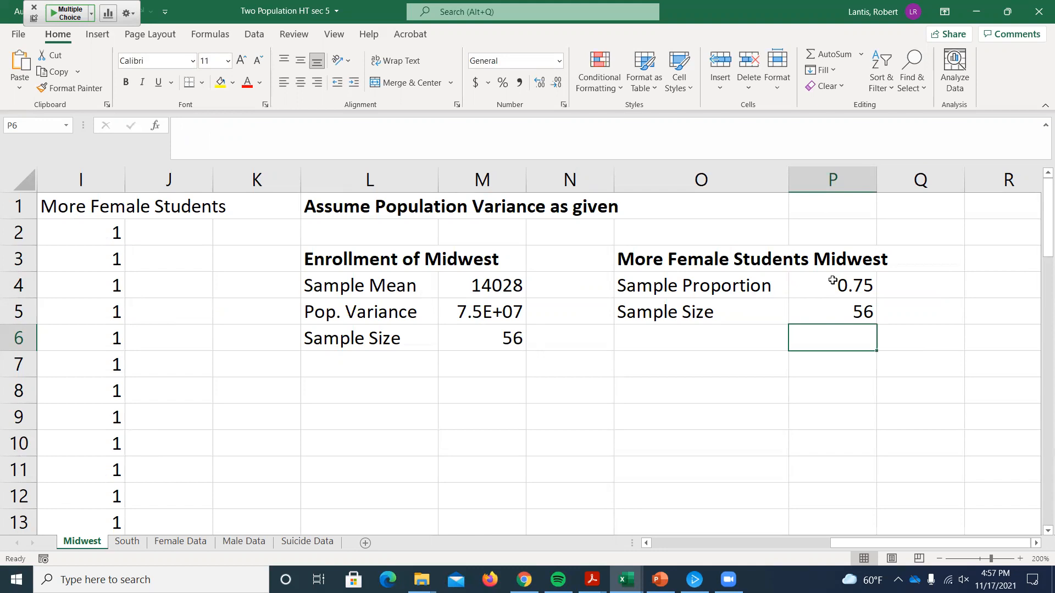
Step: Switch to the South sheet and fit column P's width to its contents
click(130, 544)
drag(844, 543, 899, 546)
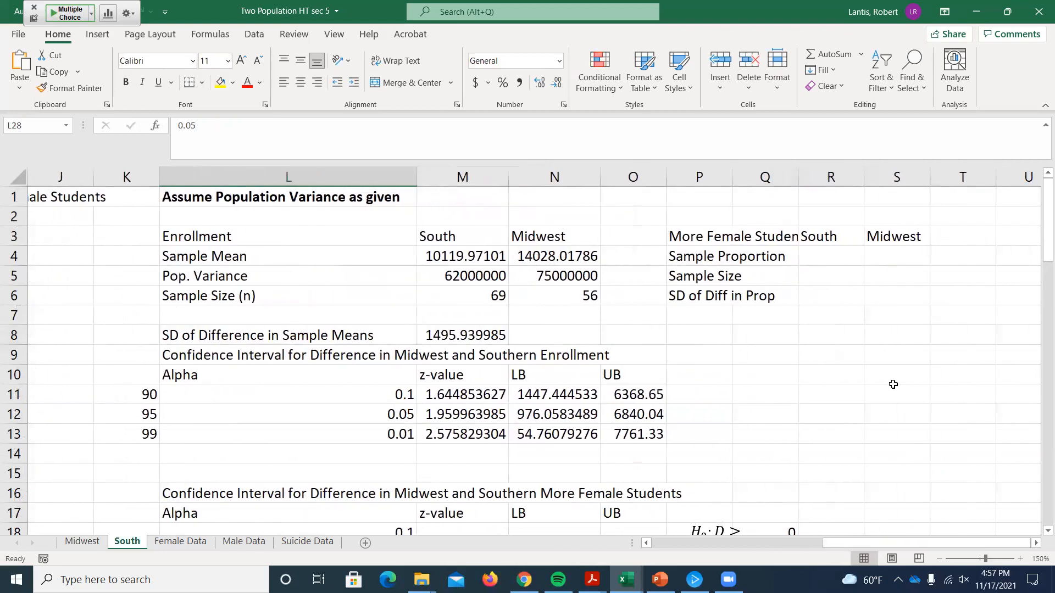
double_click(732, 176)
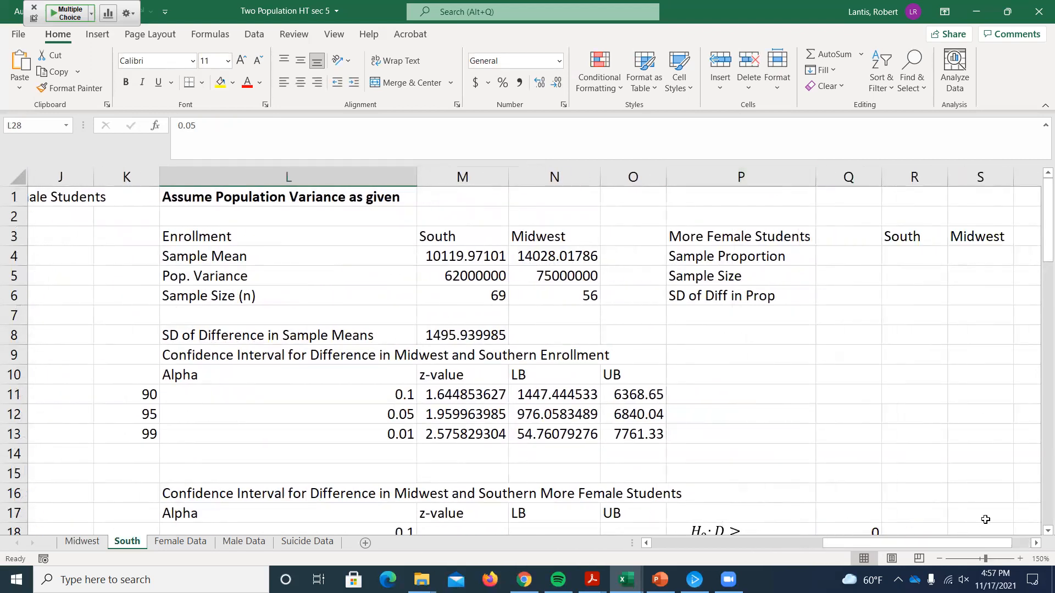
Step: Link the Midwest sample proportion in S4 of the South sheet to cell P4 of the Midwest sheet and check the reference
click(1035, 543)
click(1036, 543)
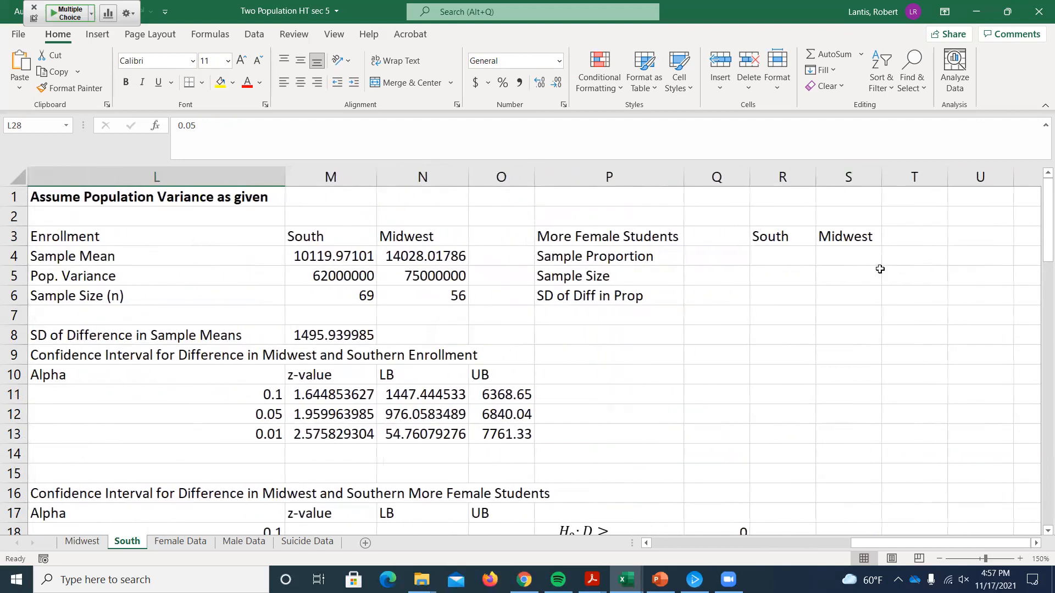
click(849, 254)
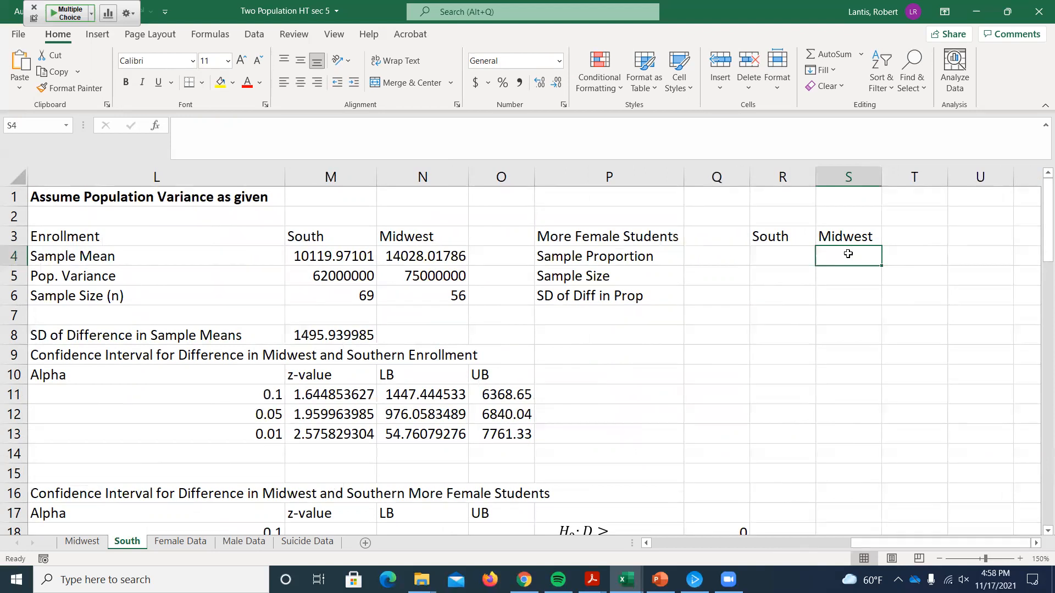
text(=)
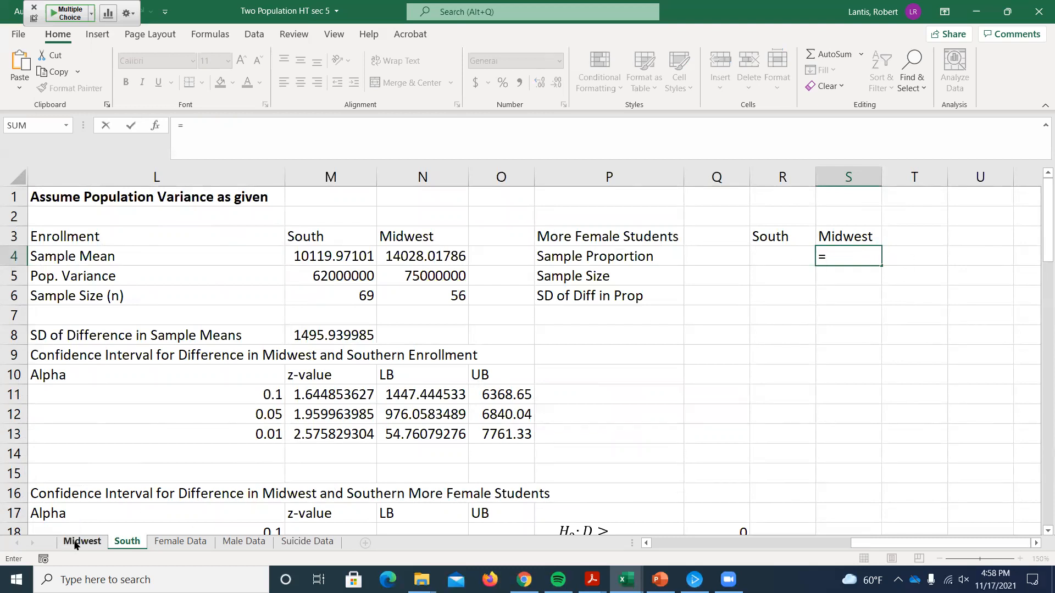
click(76, 544)
click(852, 284)
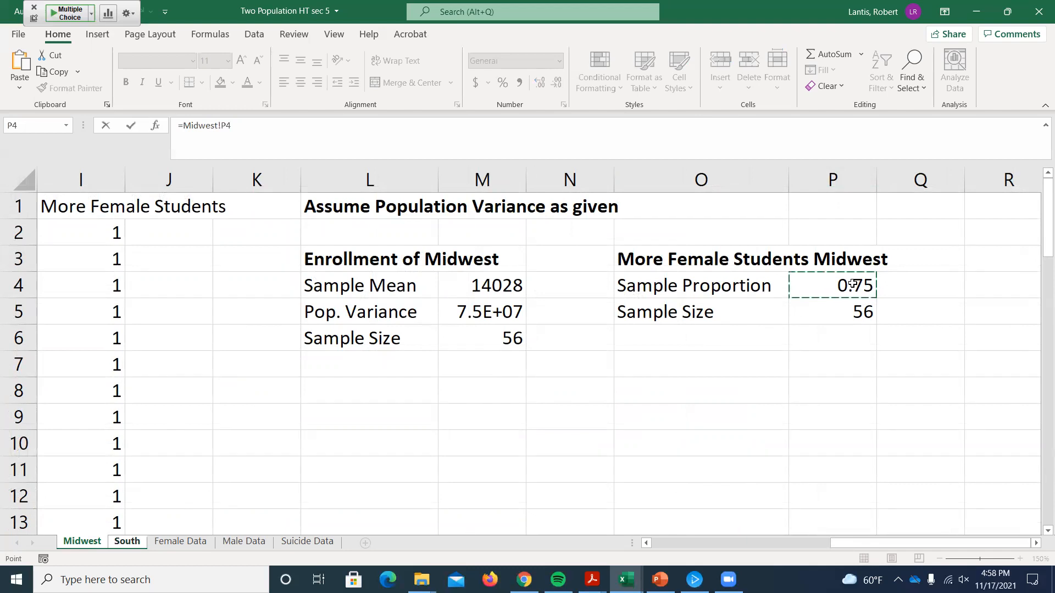
key(Return)
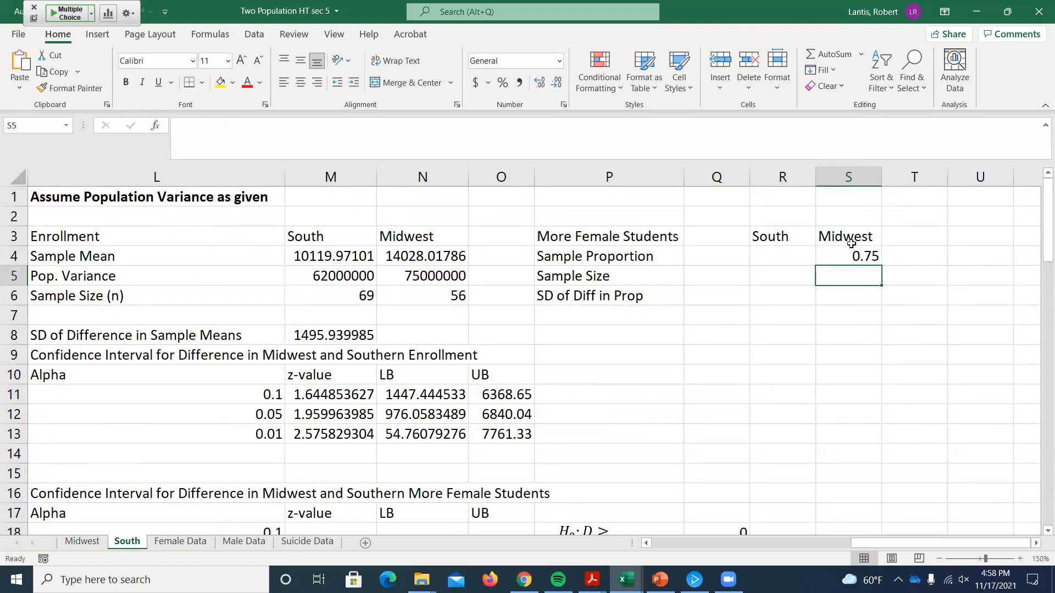
double_click(850, 256)
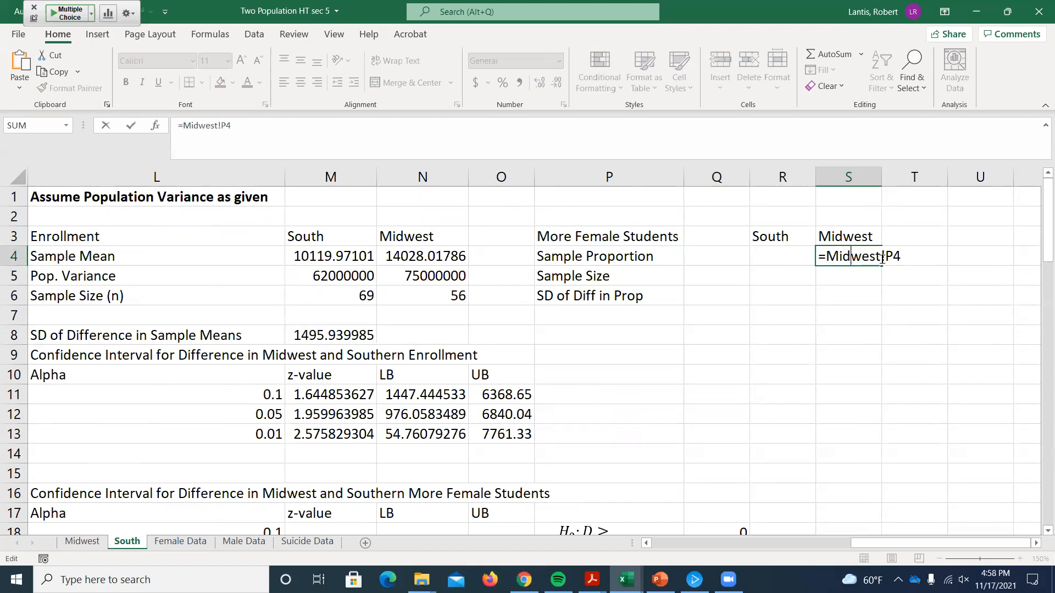
key(Return)
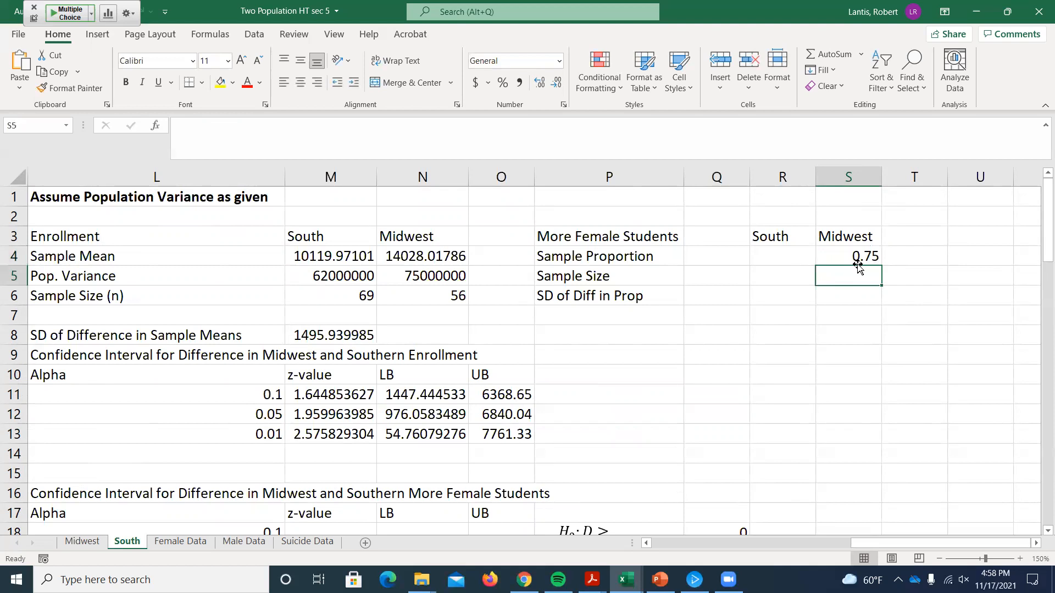
Step: Fill the Midwest link from S4 down to the sample size in S5 and compare it with the source sheet
click(860, 261)
drag(882, 263, 887, 289)
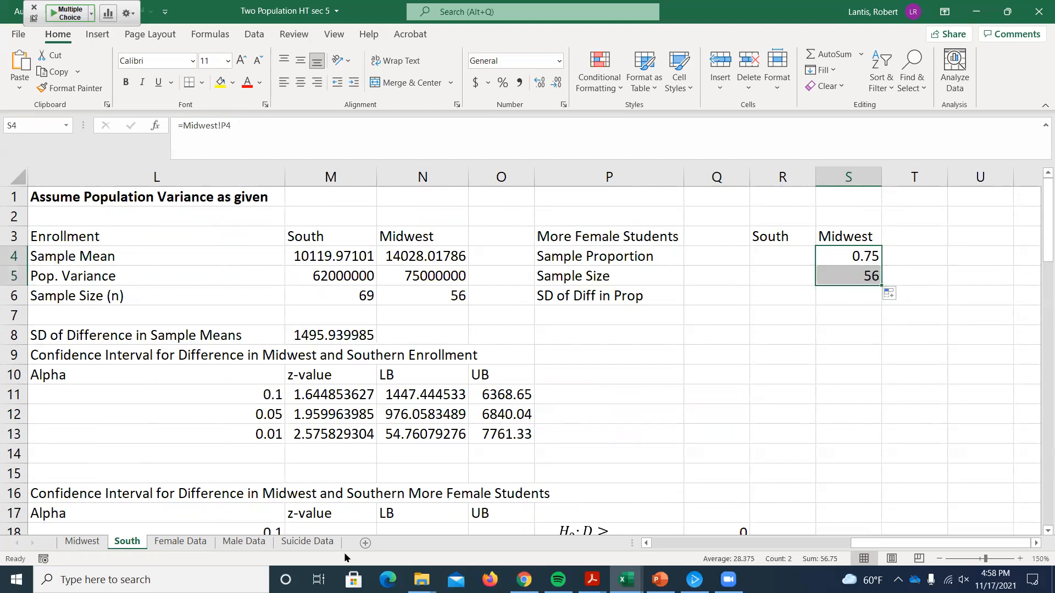
click(82, 541)
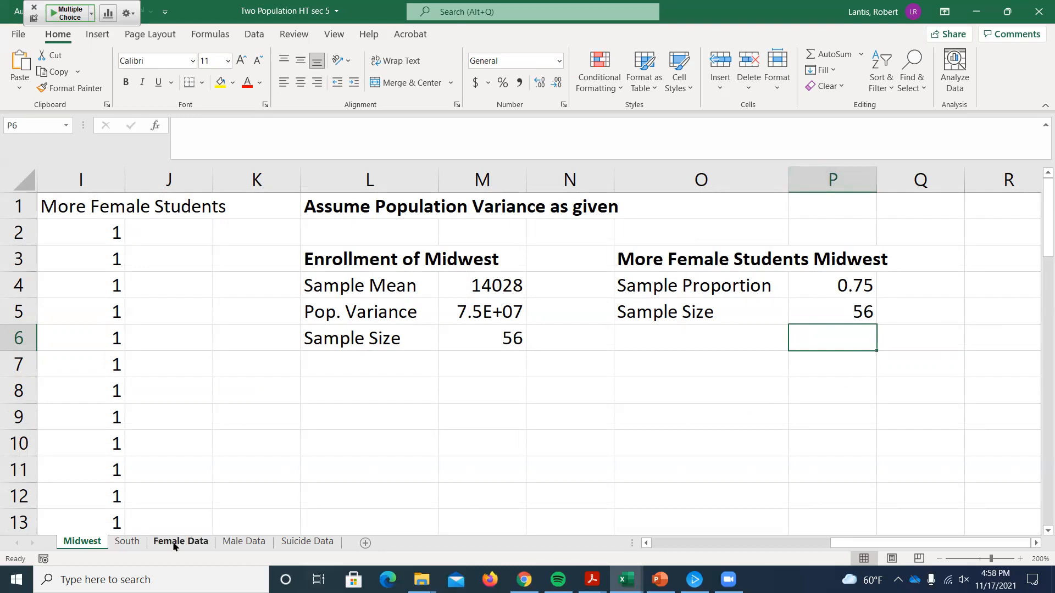
click(130, 542)
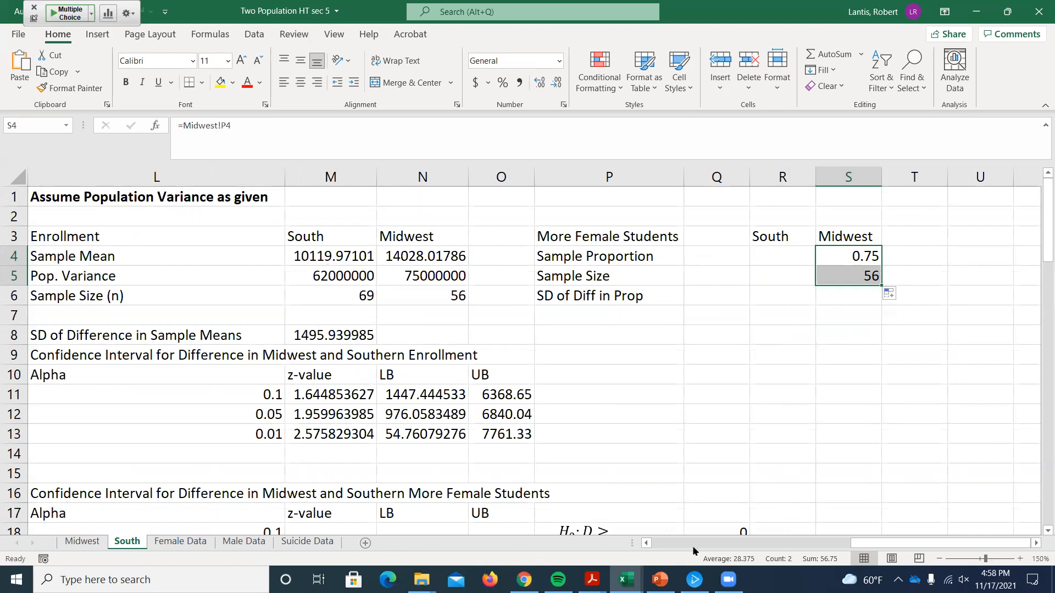
Step: Calculate the South sample proportion in R4 as the AVERAGE of the More Female Students values from I2 to the column's end
click(645, 544)
click(645, 544)
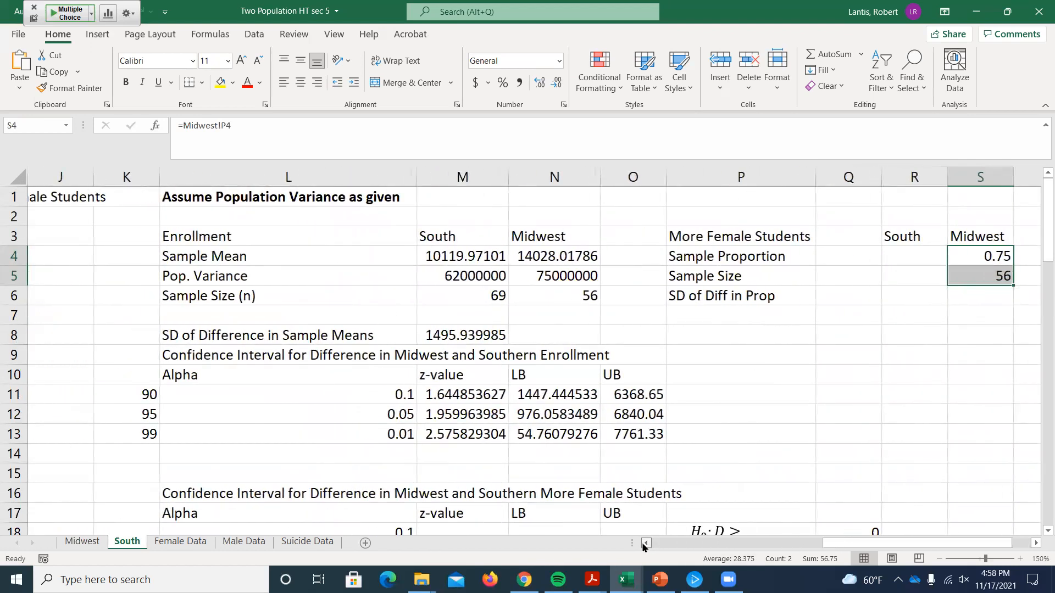
click(645, 544)
click(970, 255)
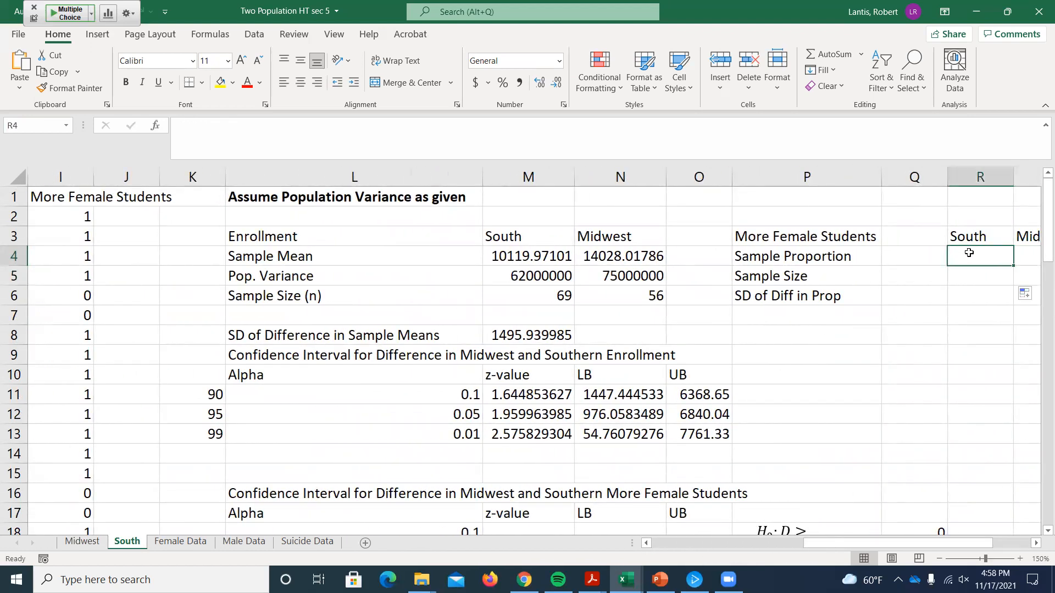
text(=average()
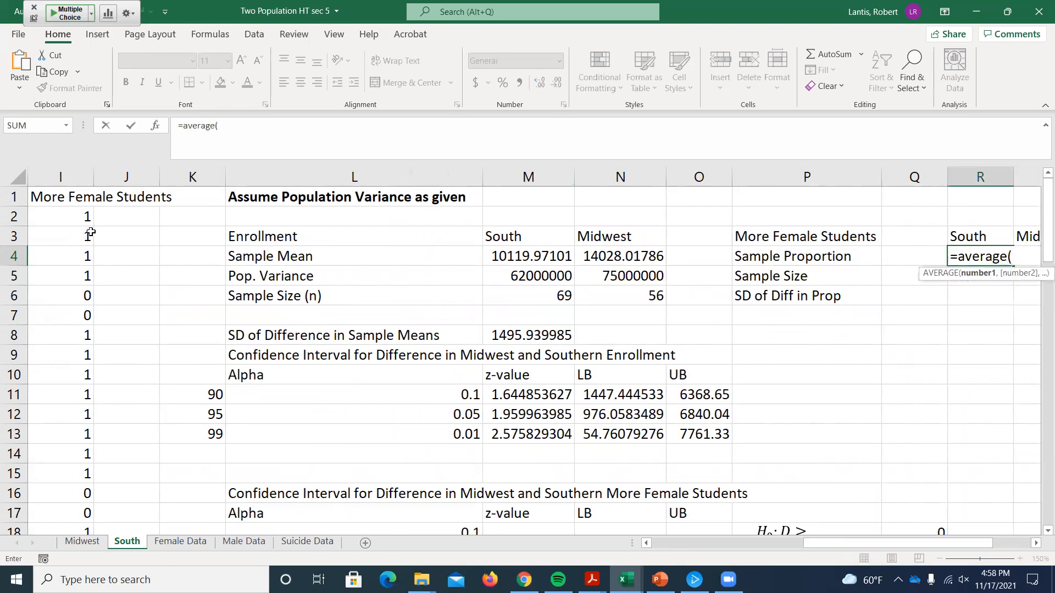
click(62, 220)
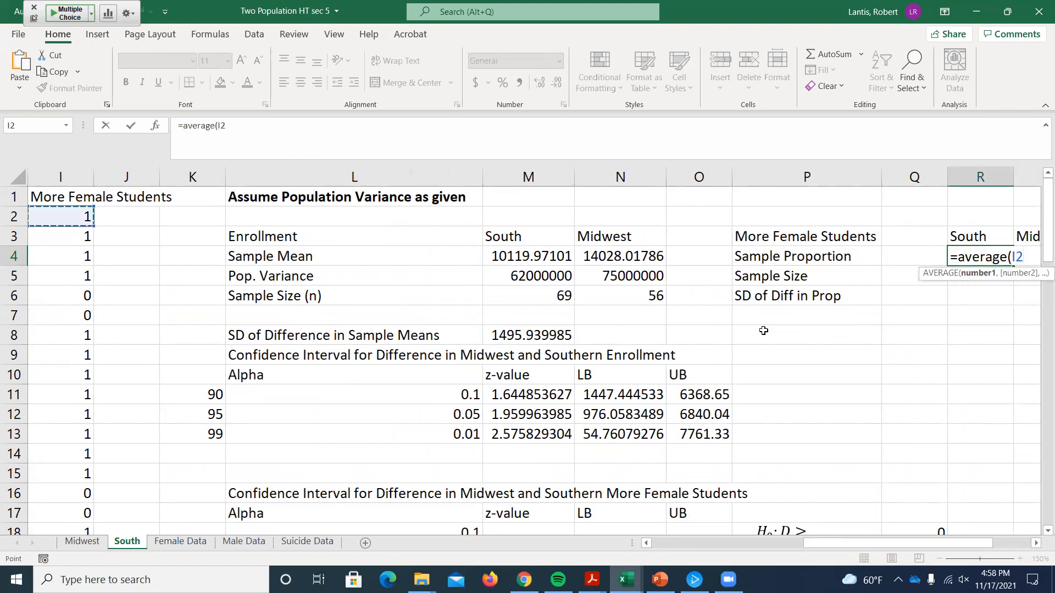
key(ctrl+shift+Down)
key(Return)
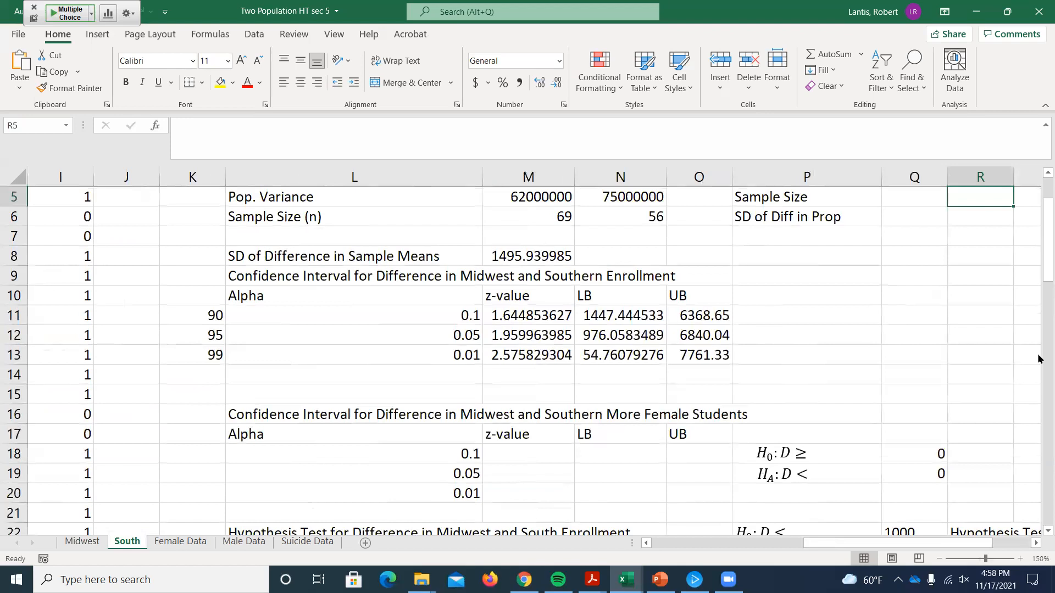
Step: Calculate the South sample size in R5 with COUNT over the More Female Students values from I2 to the column's end
scroll(1038, 312, up, 2)
text(=count)
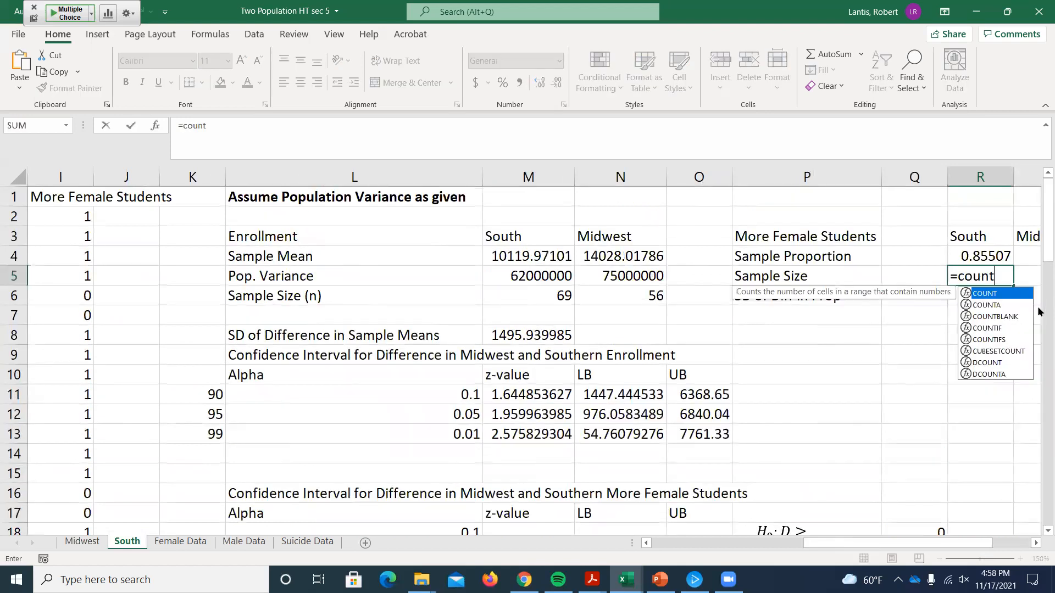
text(()
click(83, 215)
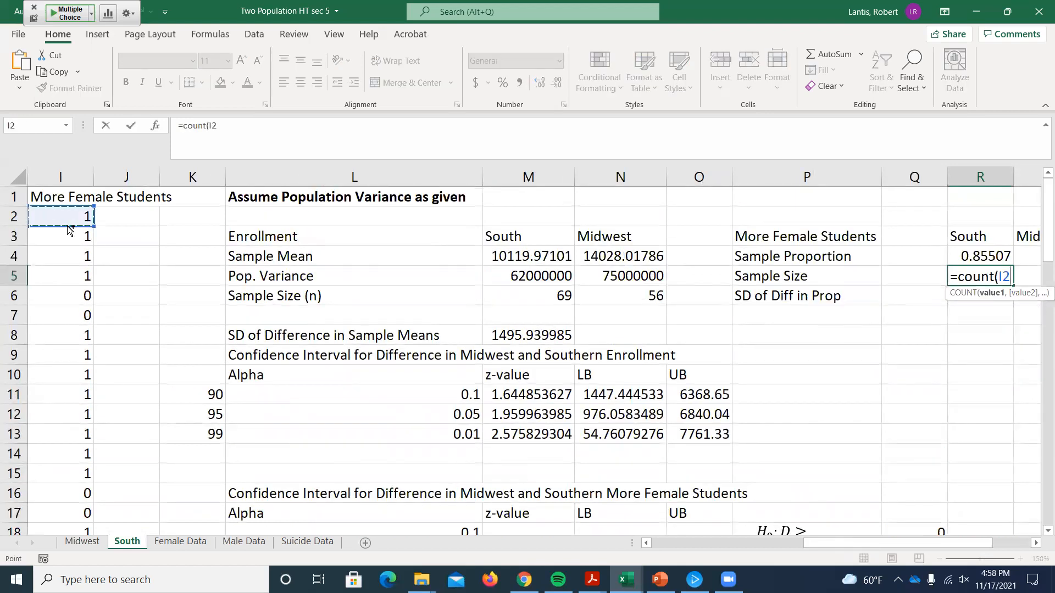
key(ctrl+shift+Down)
key(Return)
scroll(467, 286, up, 2)
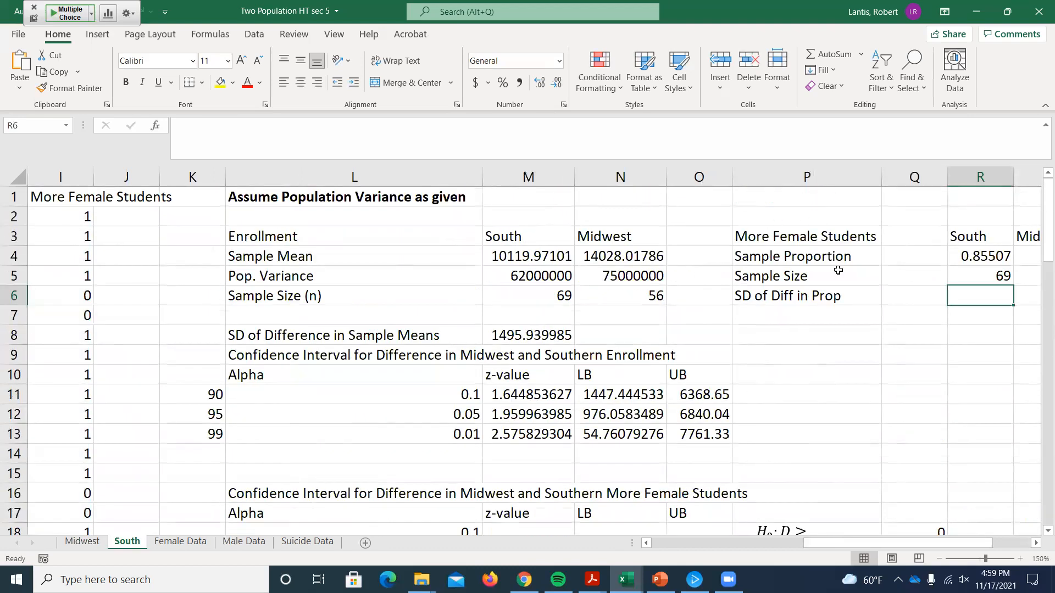
Step: Move the "SD of Diff in Prop" label from P6 down to P7 and select R7 for its result
drag(870, 542, 990, 542)
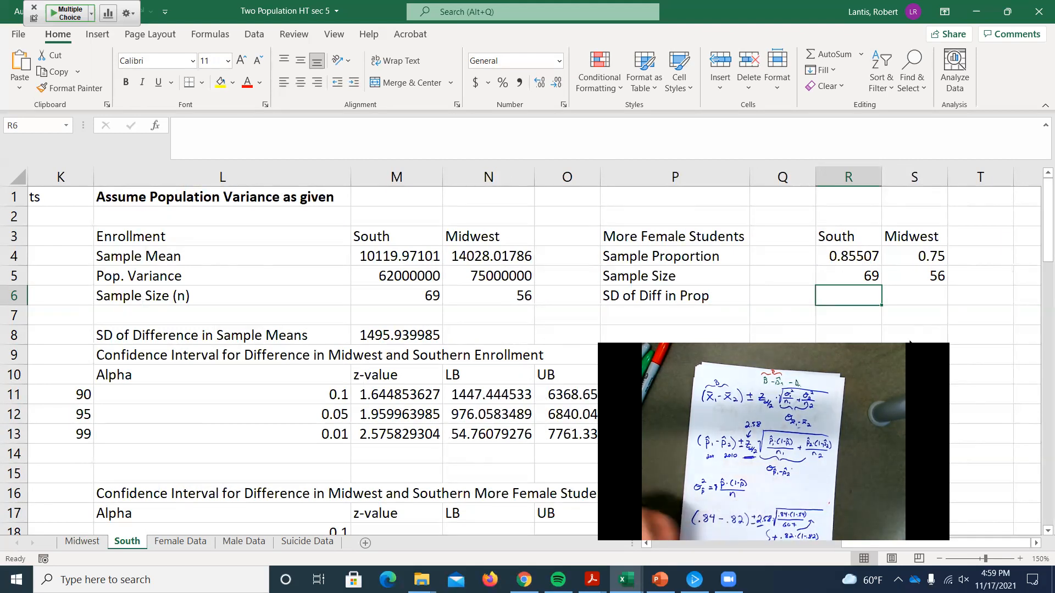
scroll(808, 192, down, 1)
drag(715, 235, 811, 268)
click(857, 256)
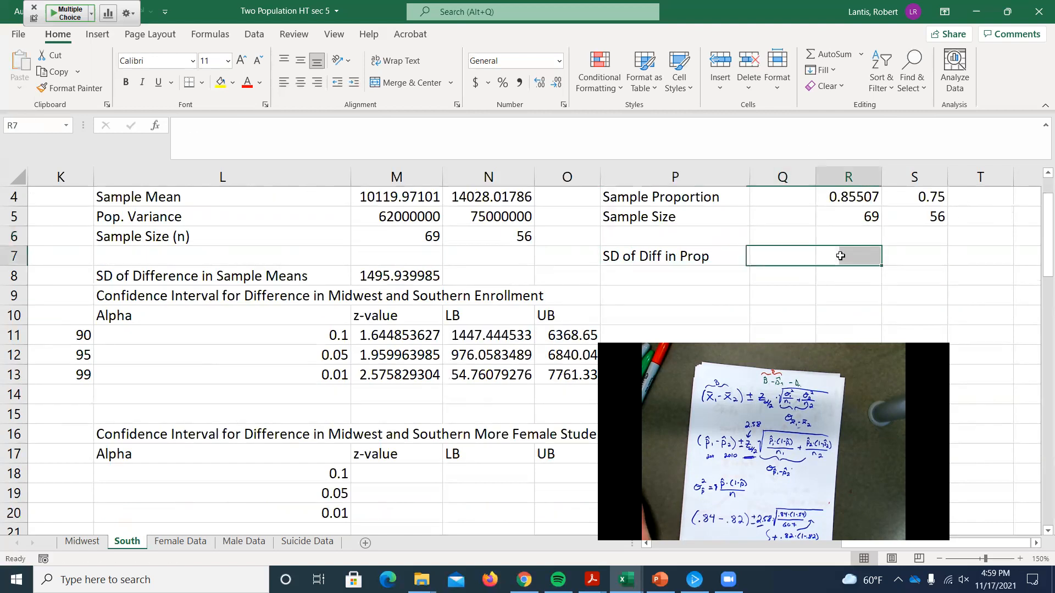
scroll(906, 299, up, 1)
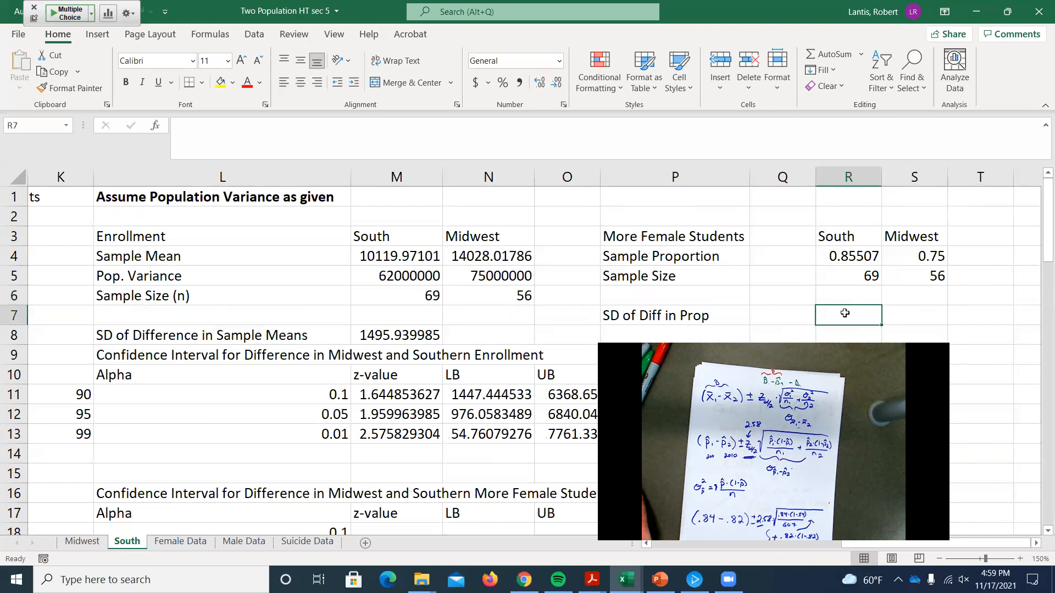
Step: Start a SQRT formula in R7 with the South variance term R4*(1-R4)/R5 followed by a plus sign
text(=)
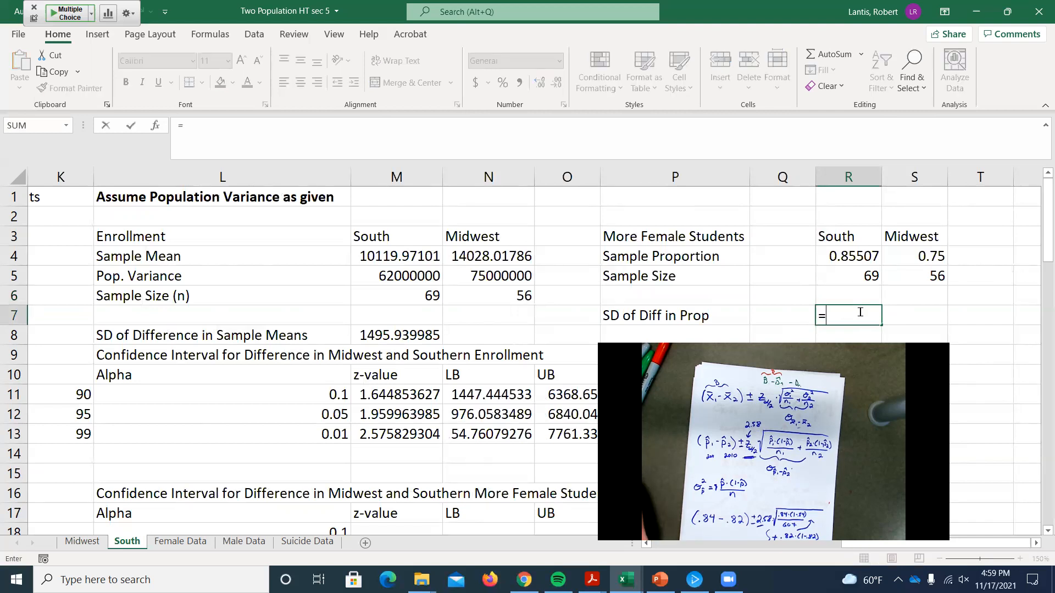
text(sqrt()
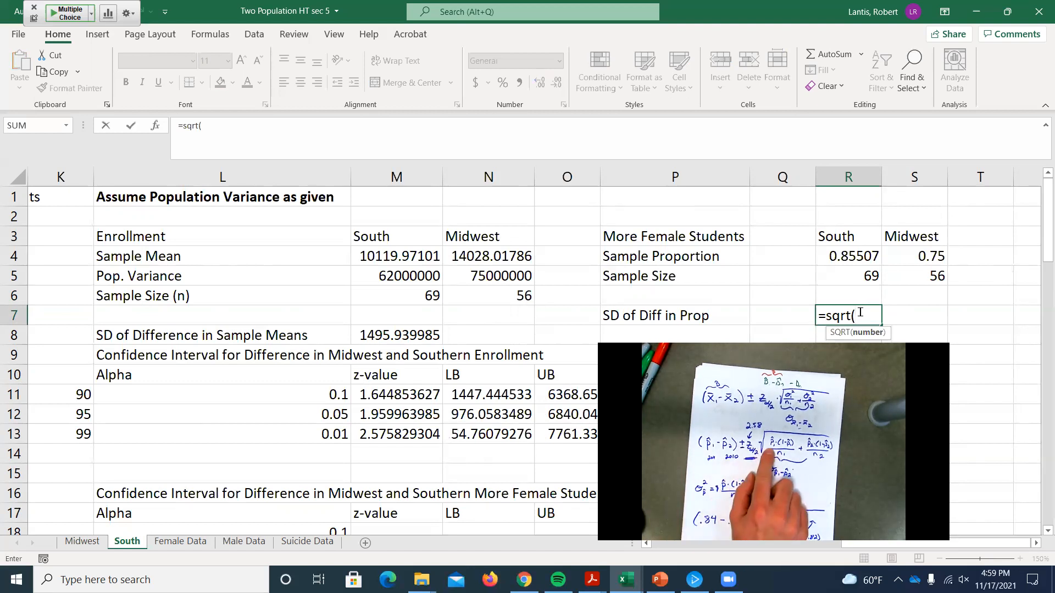
click(827, 253)
text(*(1-)
click(845, 253)
text())
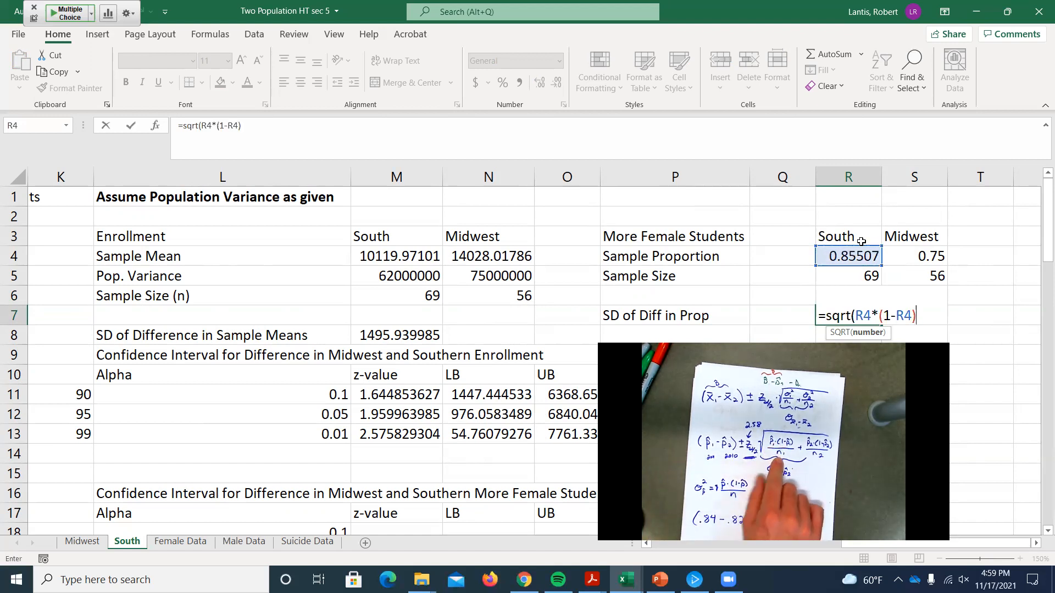
text(/)
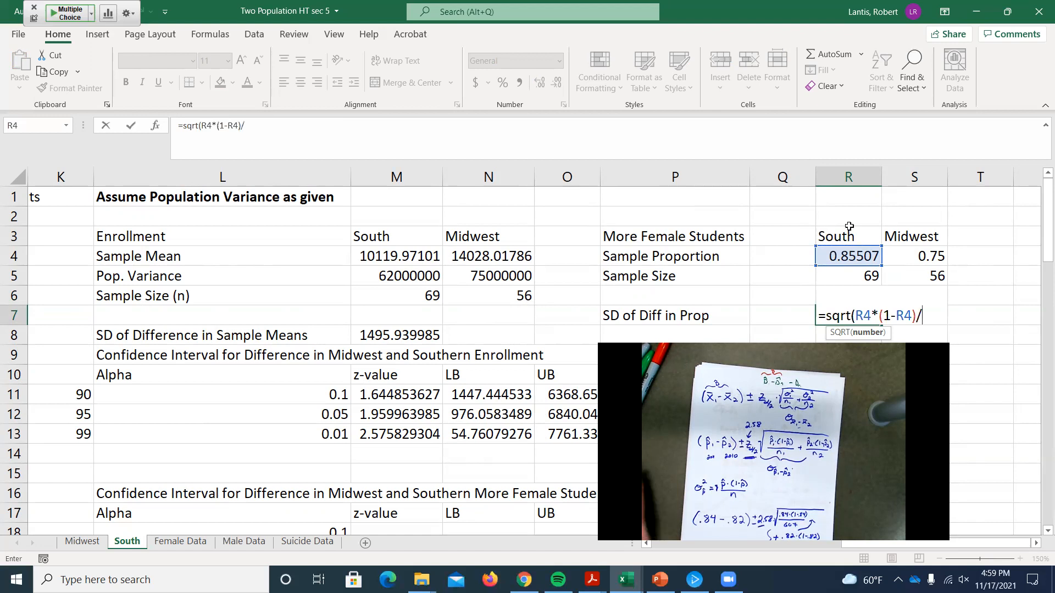
click(844, 273)
text(+)
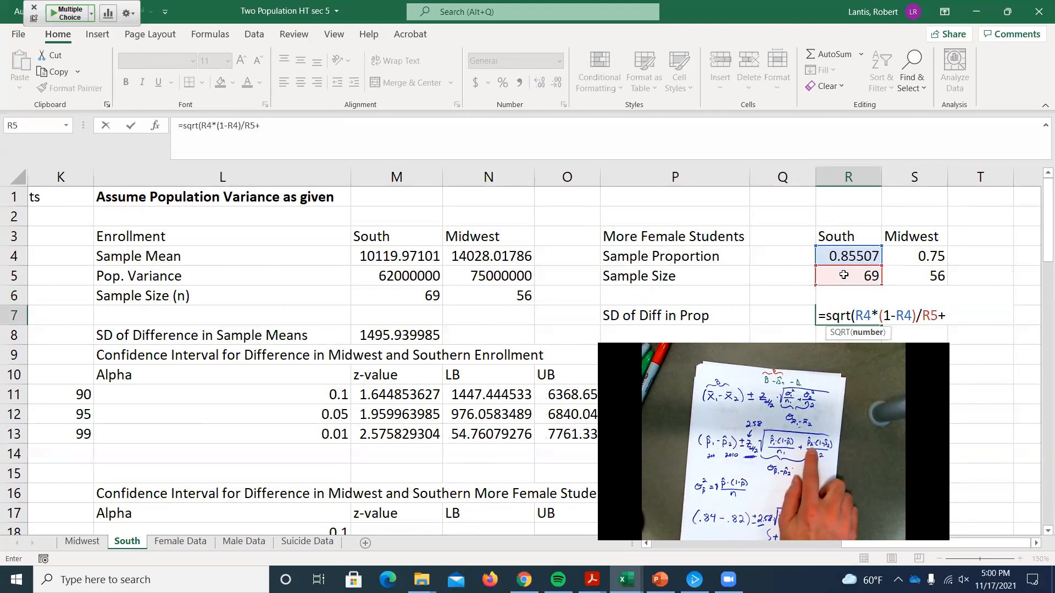
Step: Complete the R7 standard deviation formula with the Midwest variance term S4*(1-S4)/S5
click(901, 255)
text(*(1-)
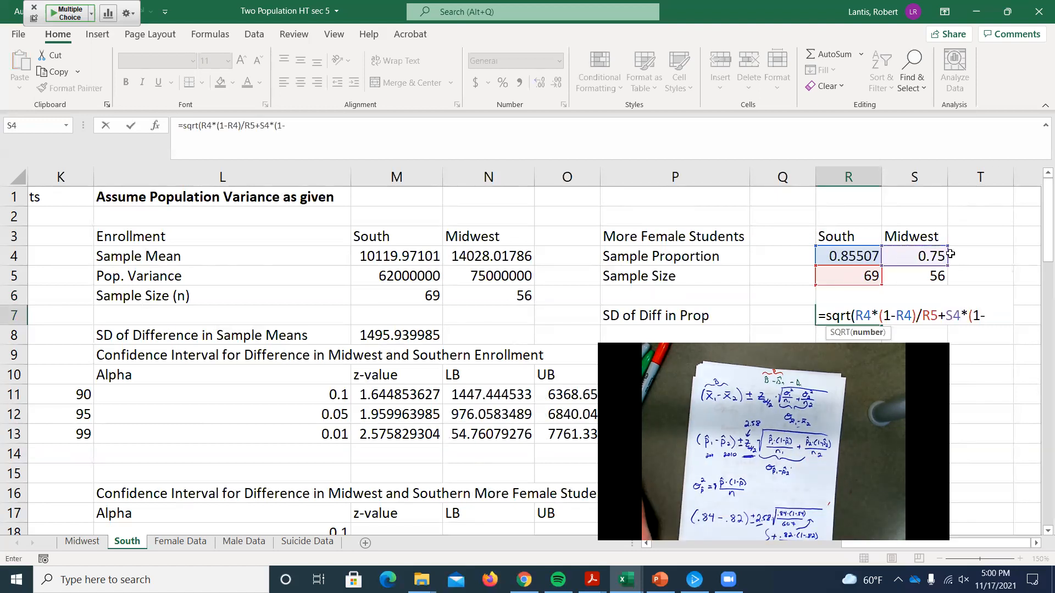
click(929, 258)
text()/)
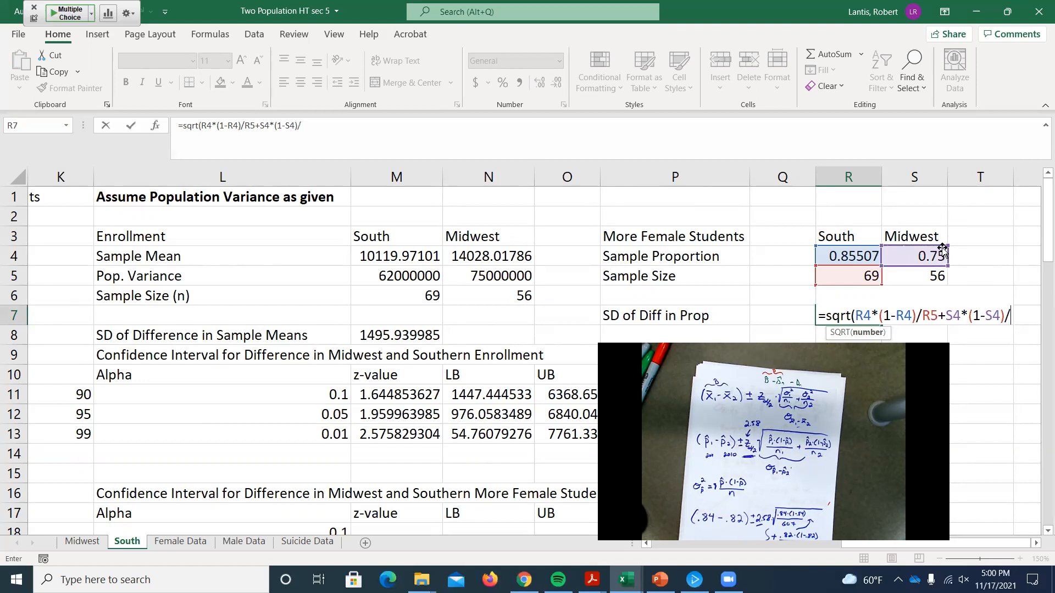
click(908, 272)
text())
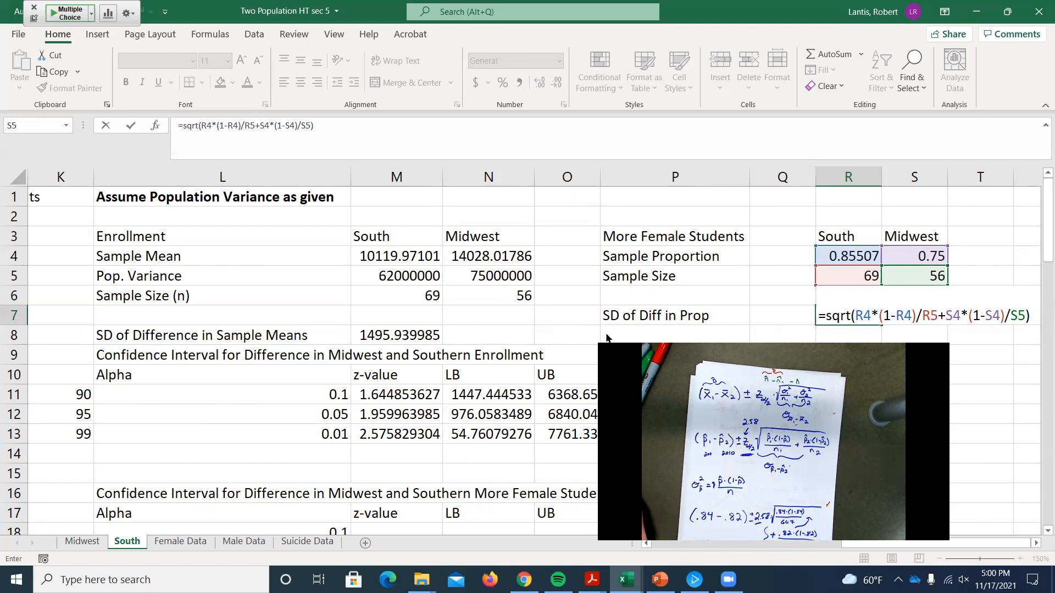
key(Return)
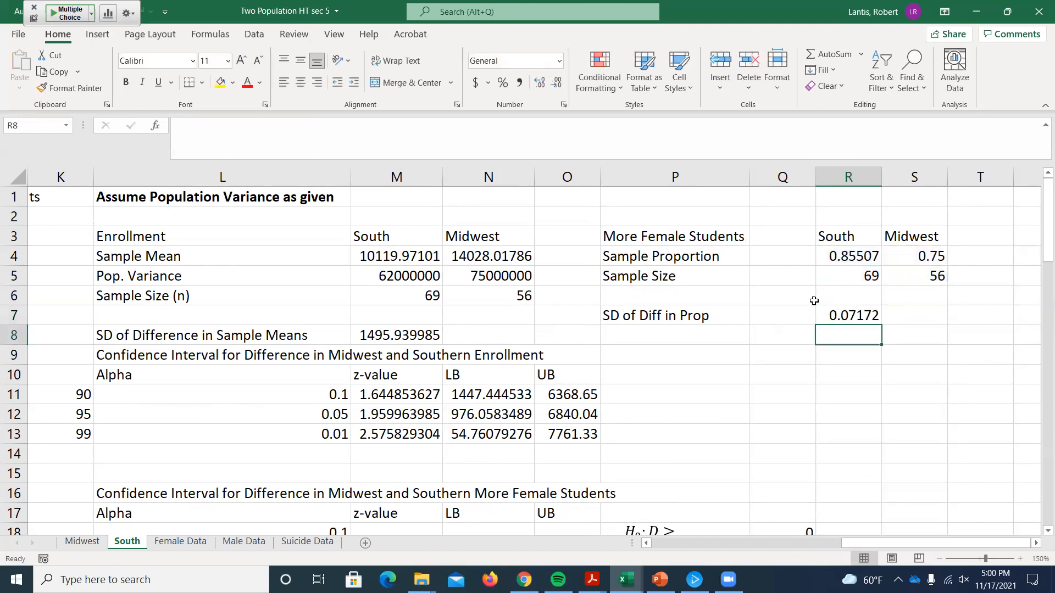
Step: Calculate the z-value for the More Female Students interval in M18 with NORM.S.INV(L18/2)
scroll(807, 299, down, 2)
scroll(805, 288, up, 1)
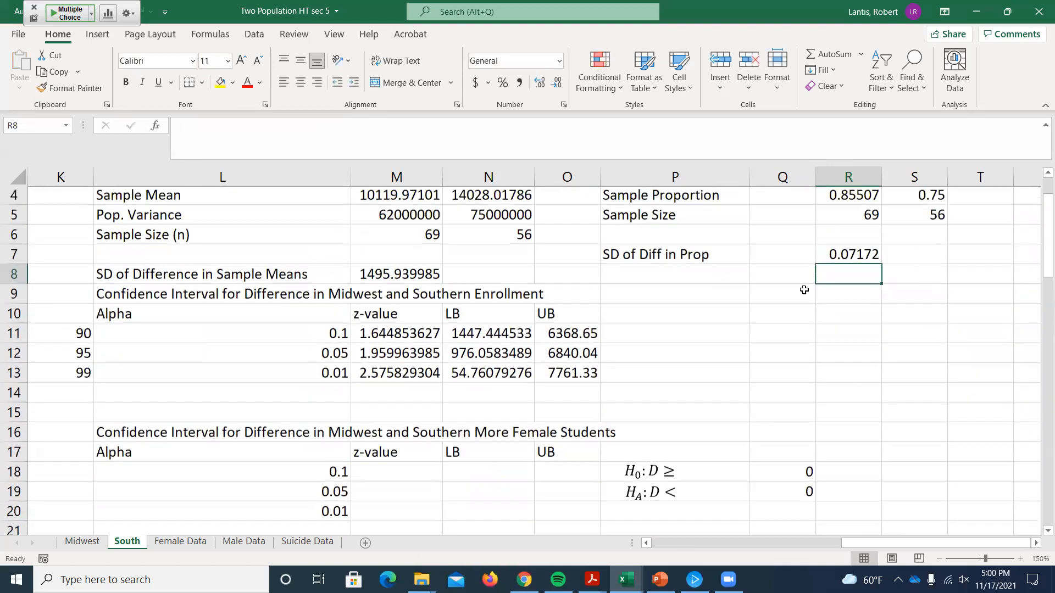
click(377, 476)
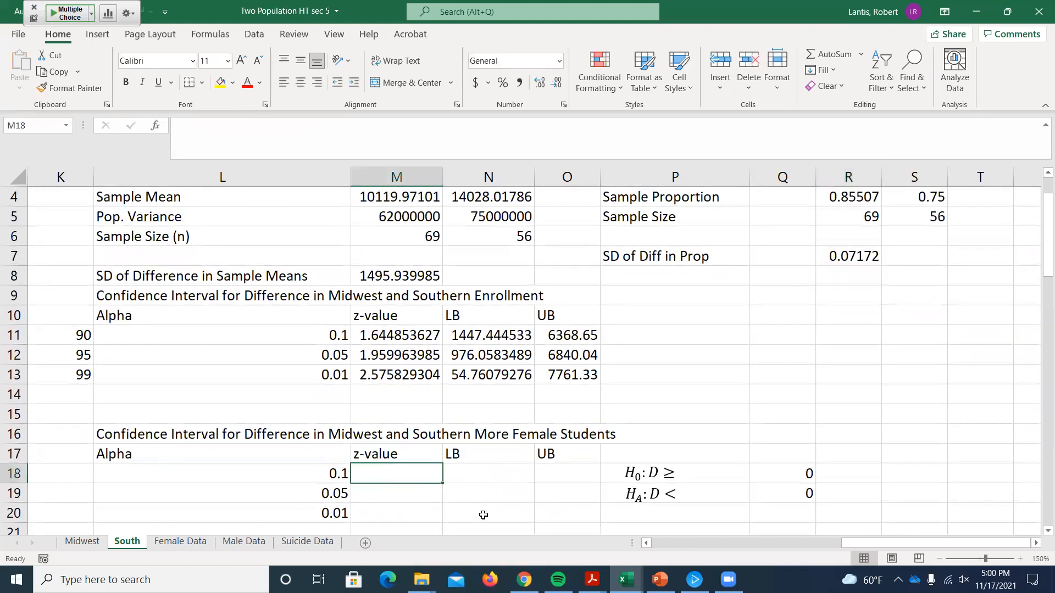
text(=)
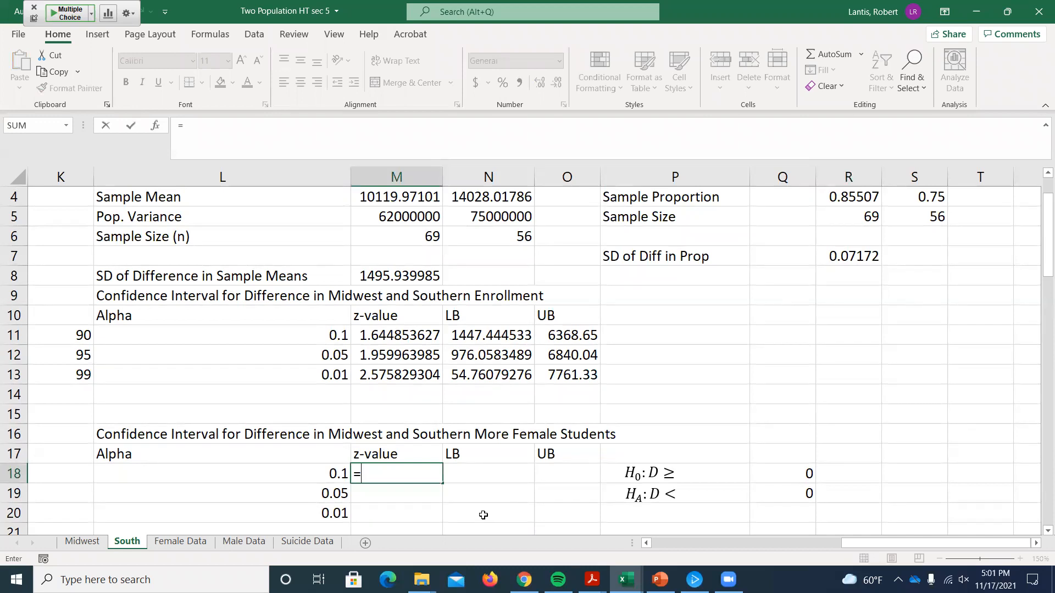
text(norms)
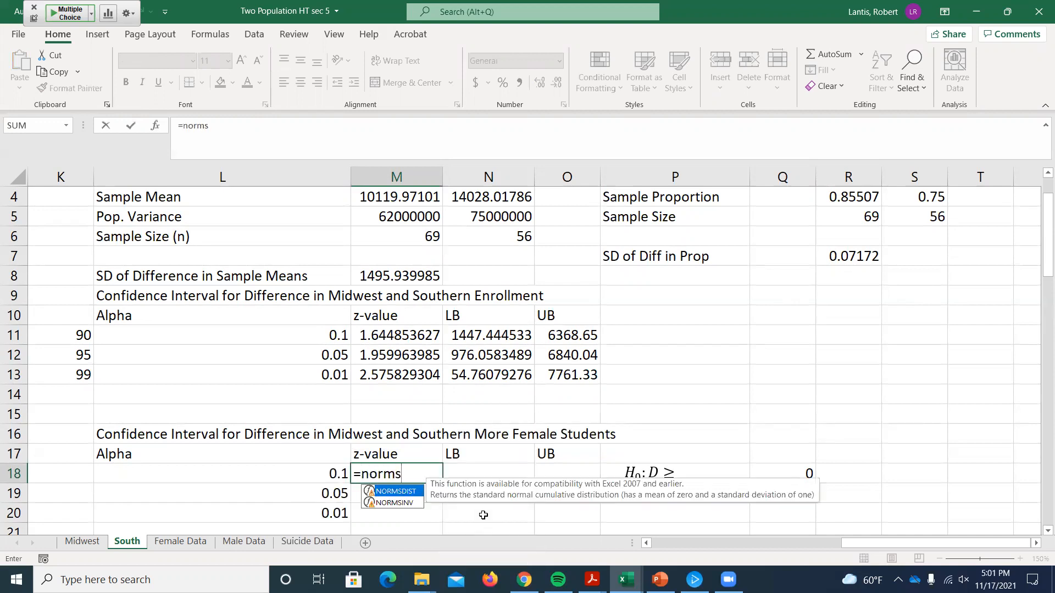
key(BackSpace)
text(.s)
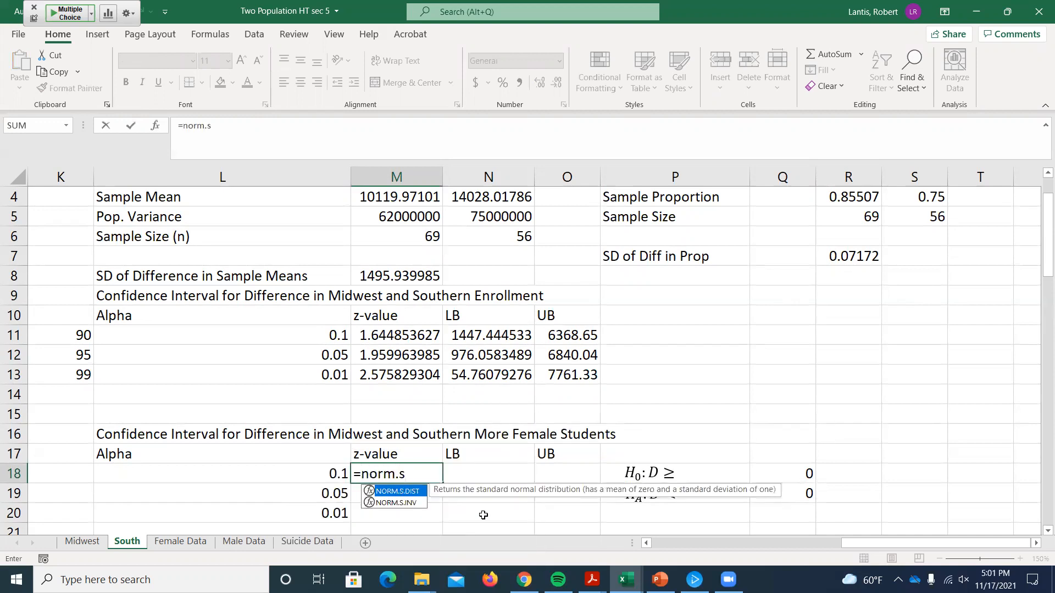
text(.inv()
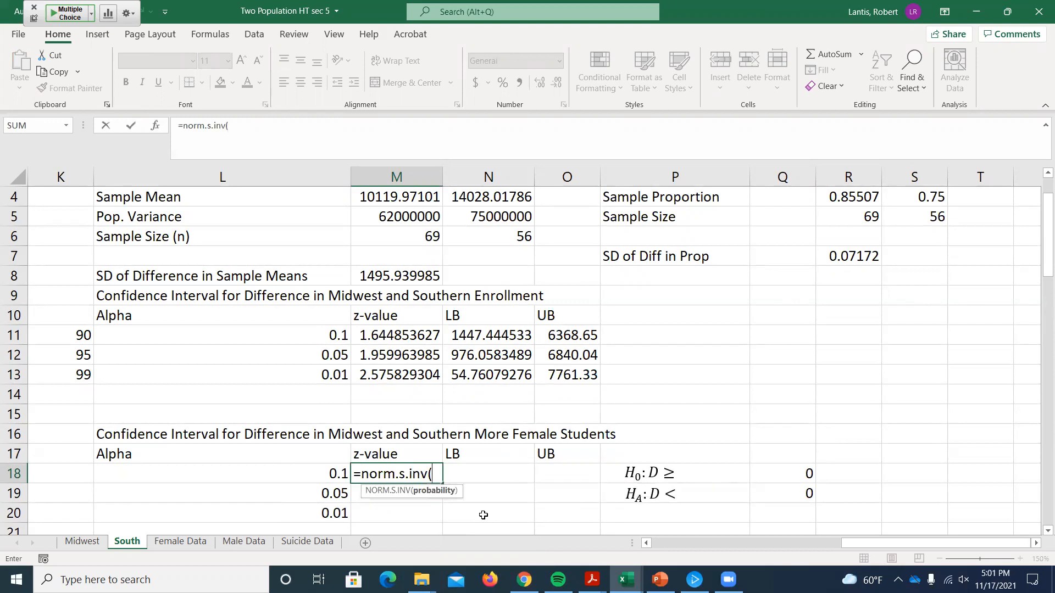
click(337, 474)
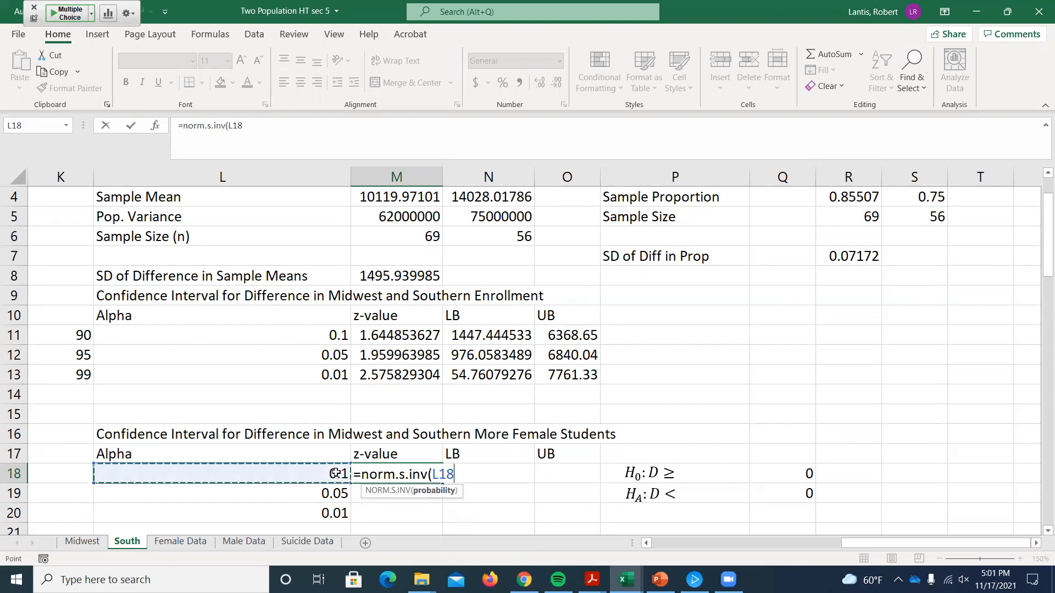
text(/2))
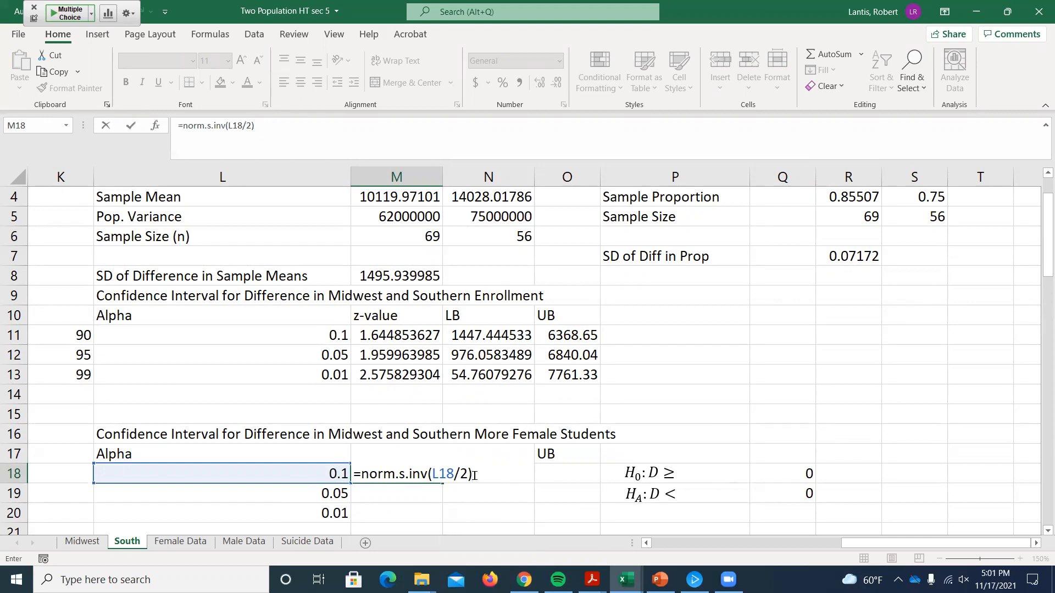
key(Return)
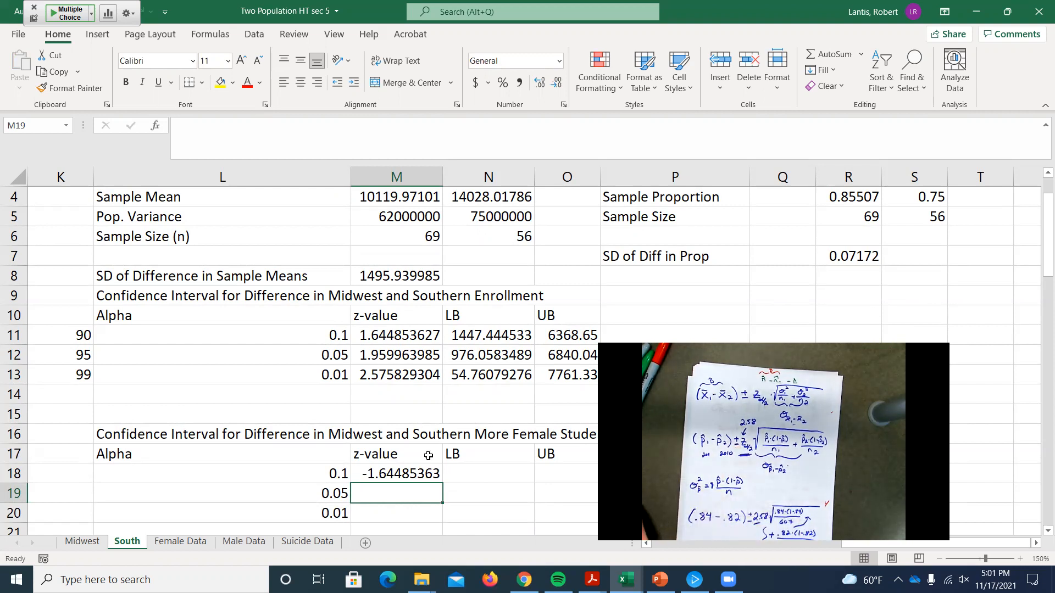
Step: Wrap the z-value formula in M18 in ABS so it reads =ABS(NORM.S.INV(L18/2))
double_click(403, 474)
key(Home)
key(Right)
text(abs)
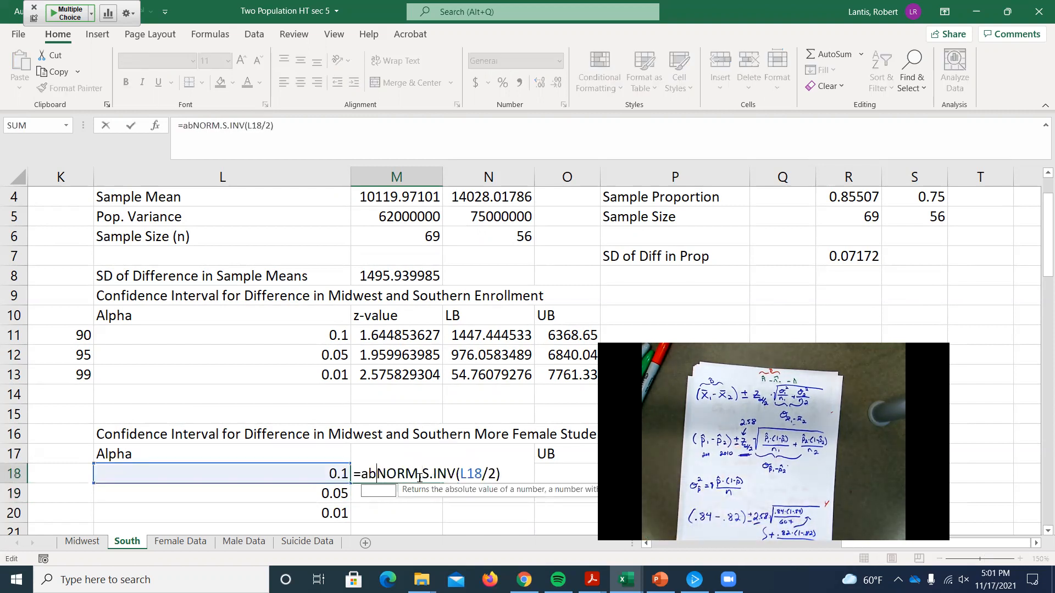
text(()
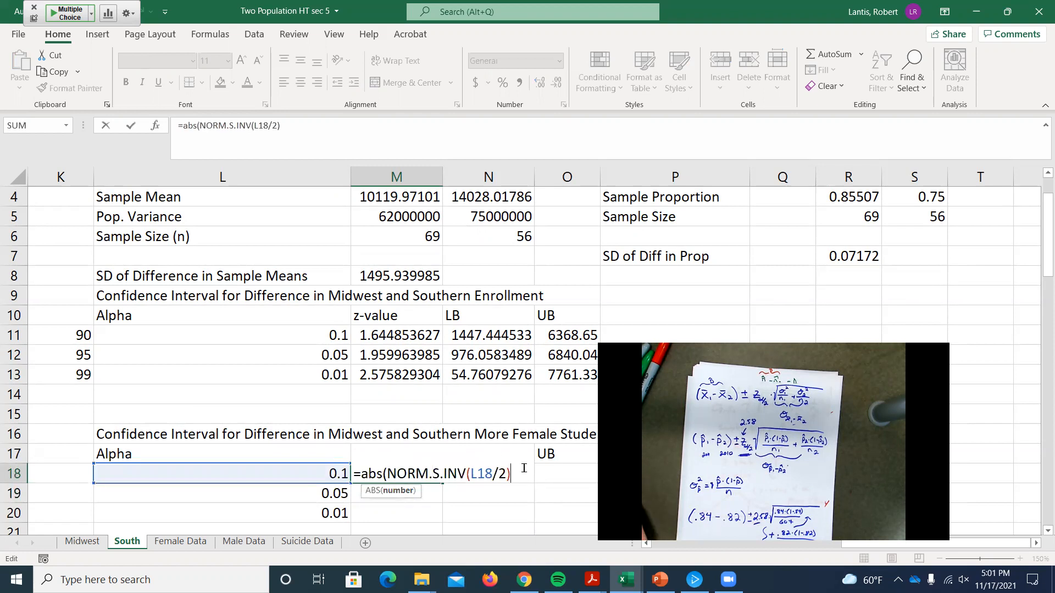
text())
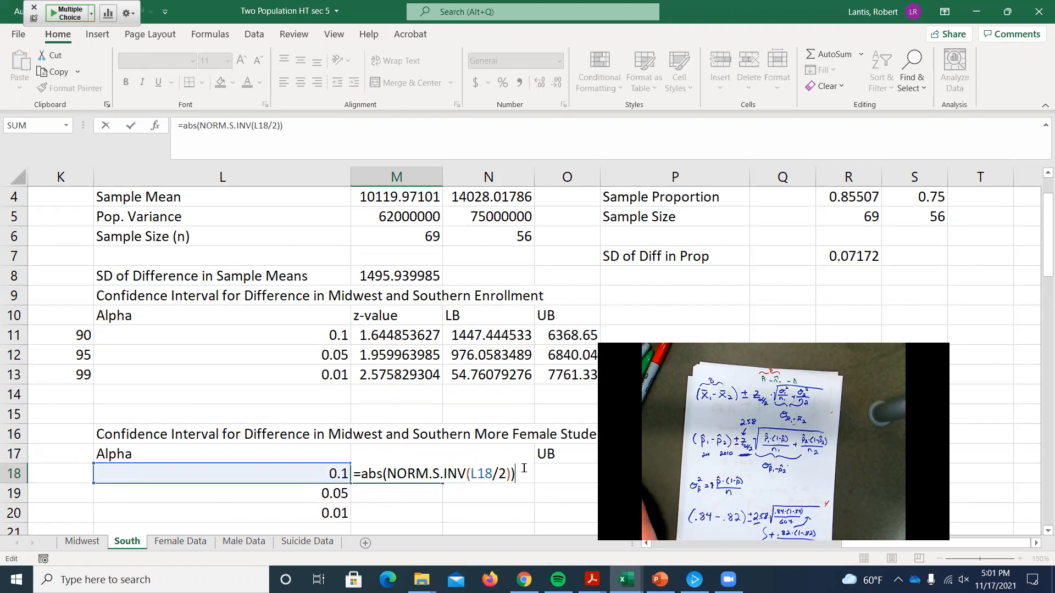
key(Return)
Step: Fill the z-value formula from M18 down to M20 and compare it with the Enrollment z-value formula in M11
click(433, 477)
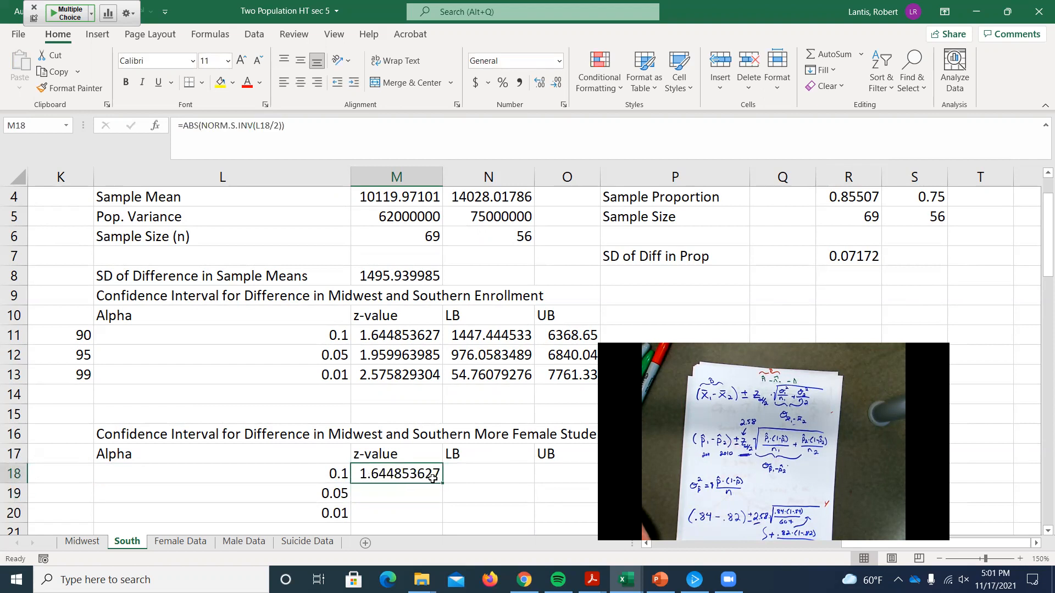
drag(442, 482, 441, 517)
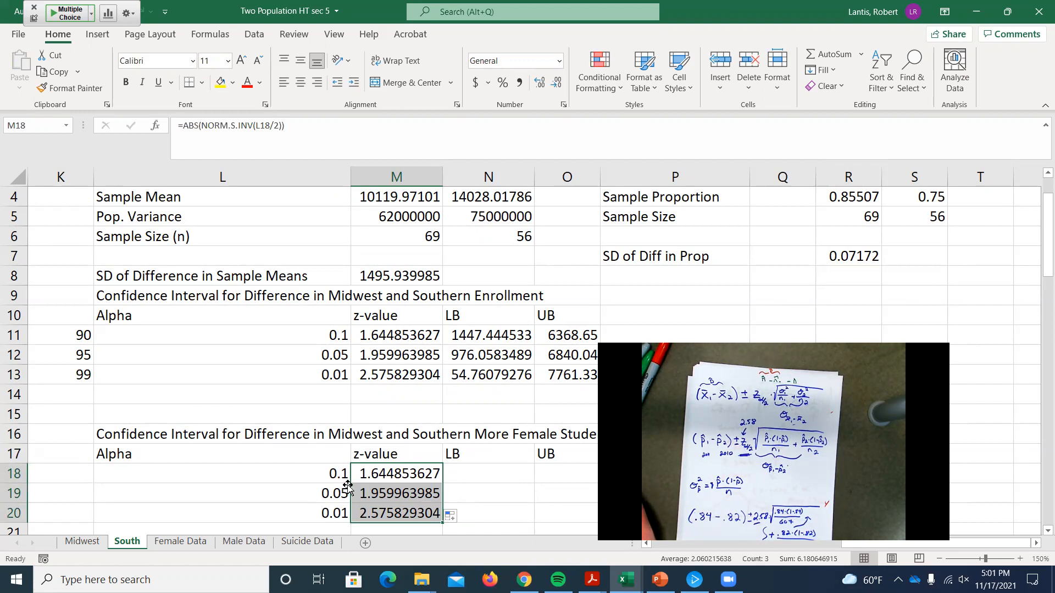
click(395, 335)
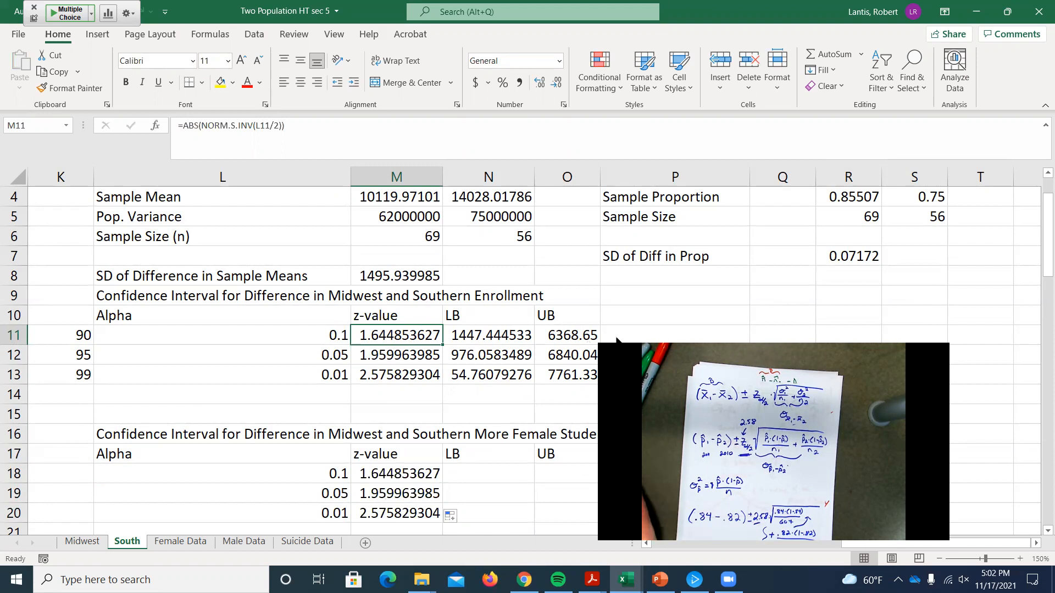
Step: Begin the lower bound formula in N18 with the South minus Midwest sample proportion difference, =(R4-S4)
scroll(616, 341, down, 1)
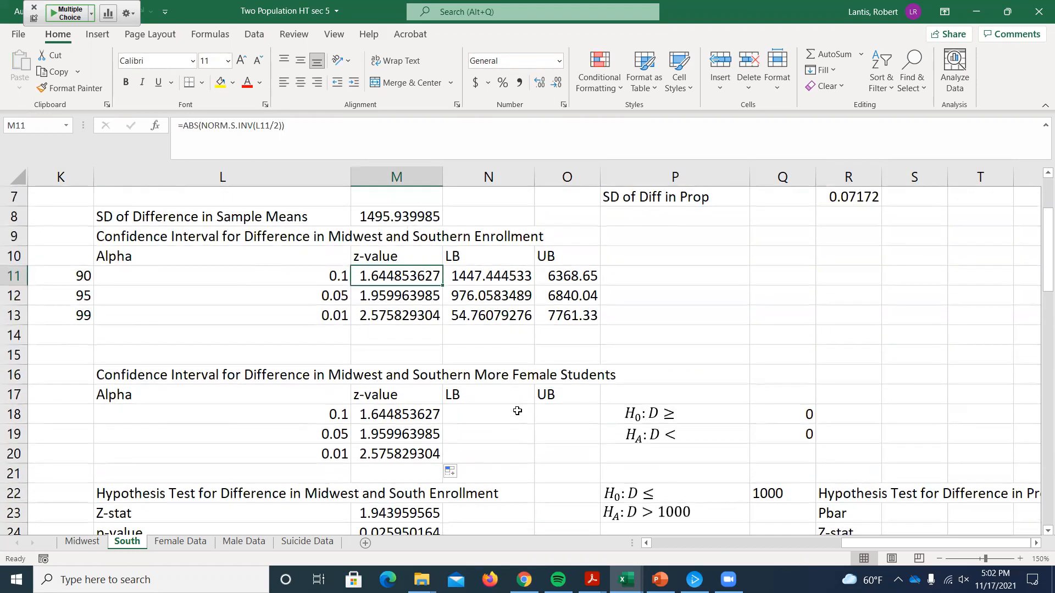
click(503, 412)
text(()
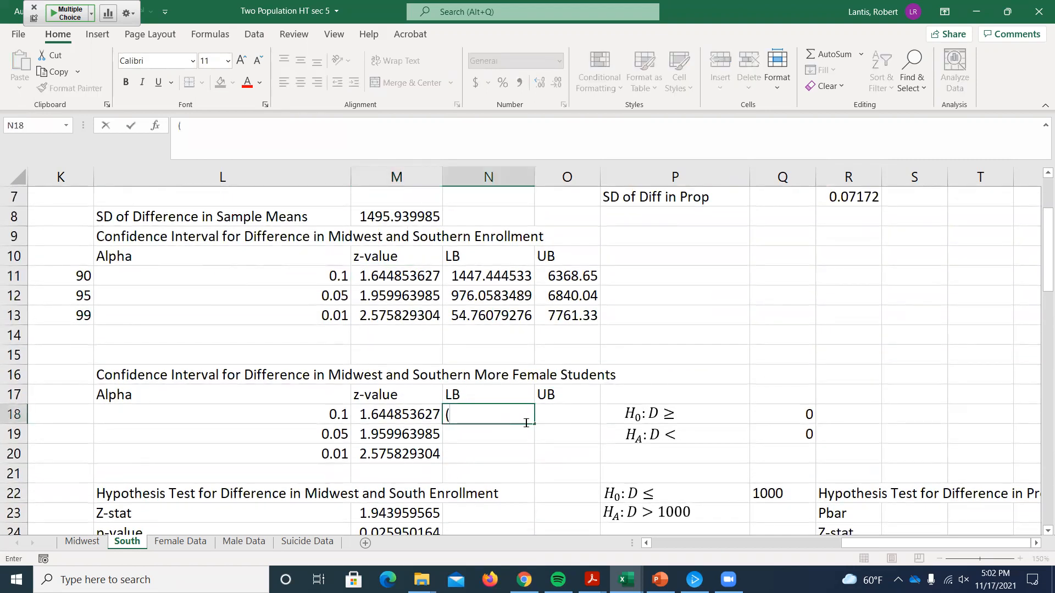
scroll(542, 433, up, 1)
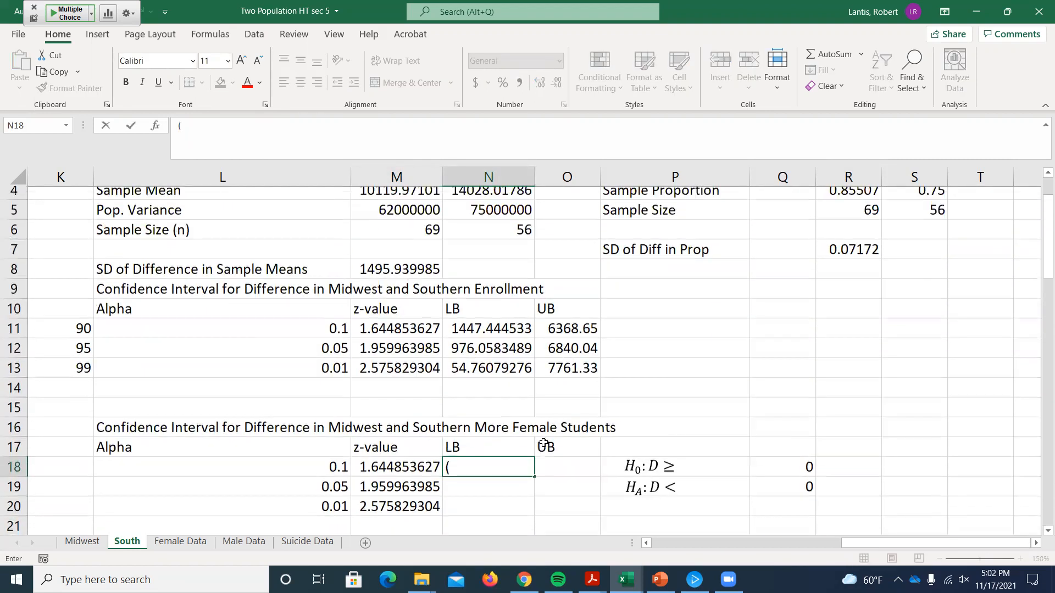
click(857, 203)
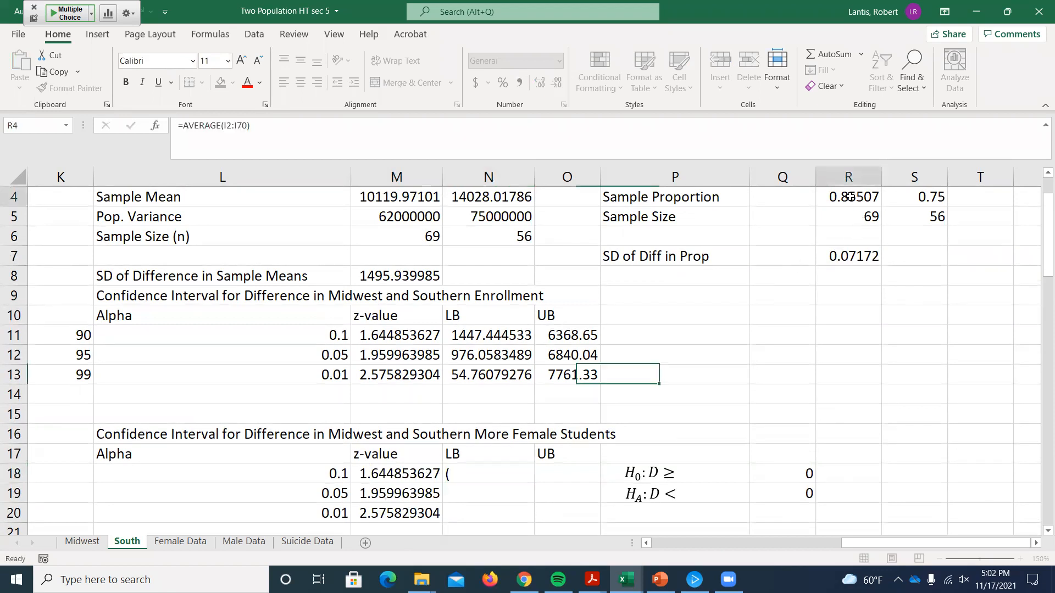
double_click(481, 467)
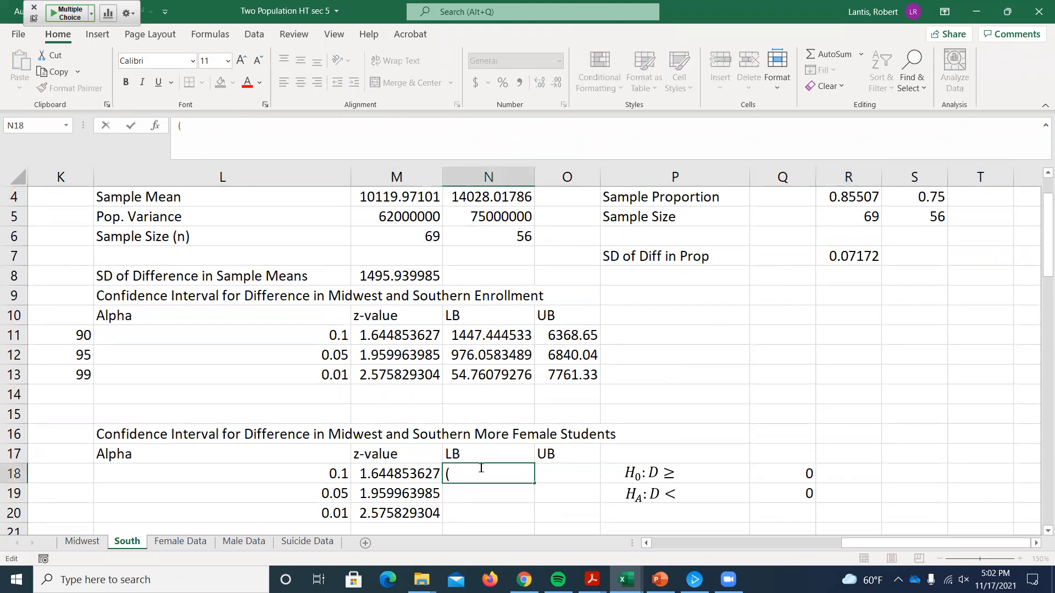
text(=()
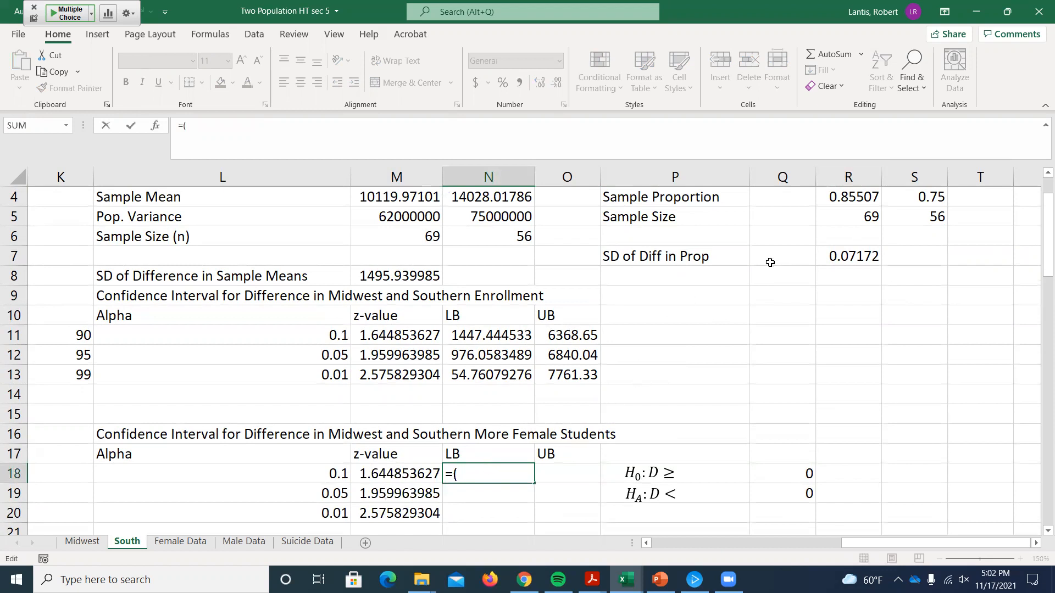
click(837, 196)
text(-)
click(915, 203)
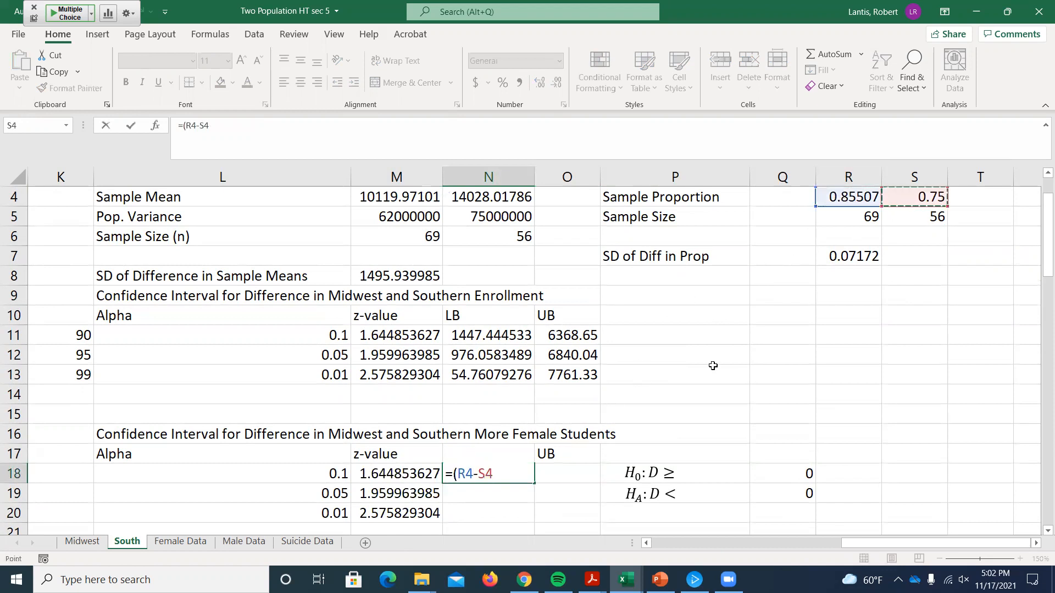
text()-)
Step: Extend the N18 lower bound formula by subtracting the z-value times the SD of Diff in Prop, giving =(R4-S4)-M18*R7
click(411, 471)
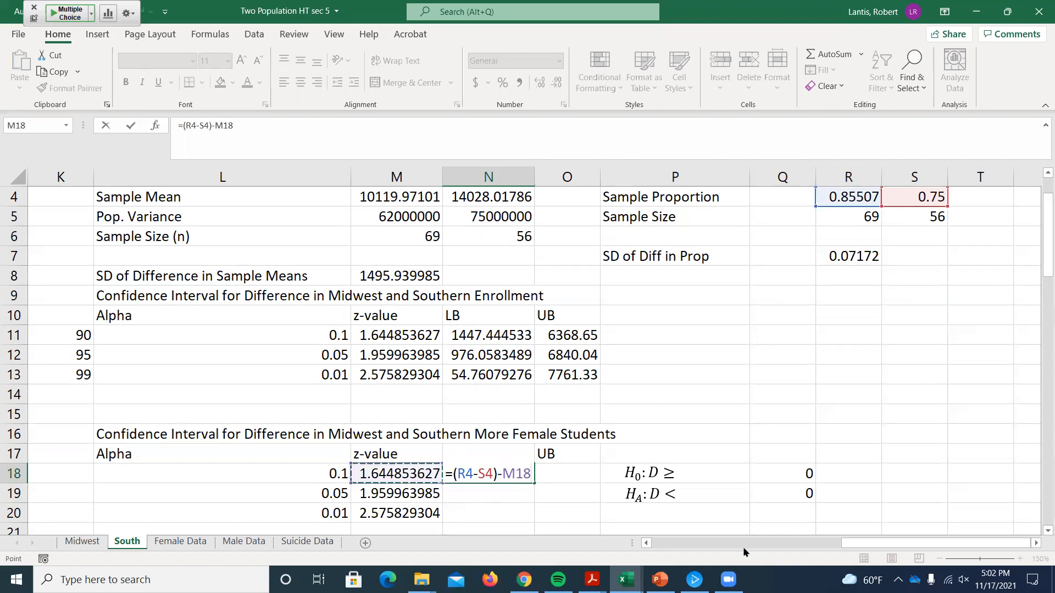
text(*)
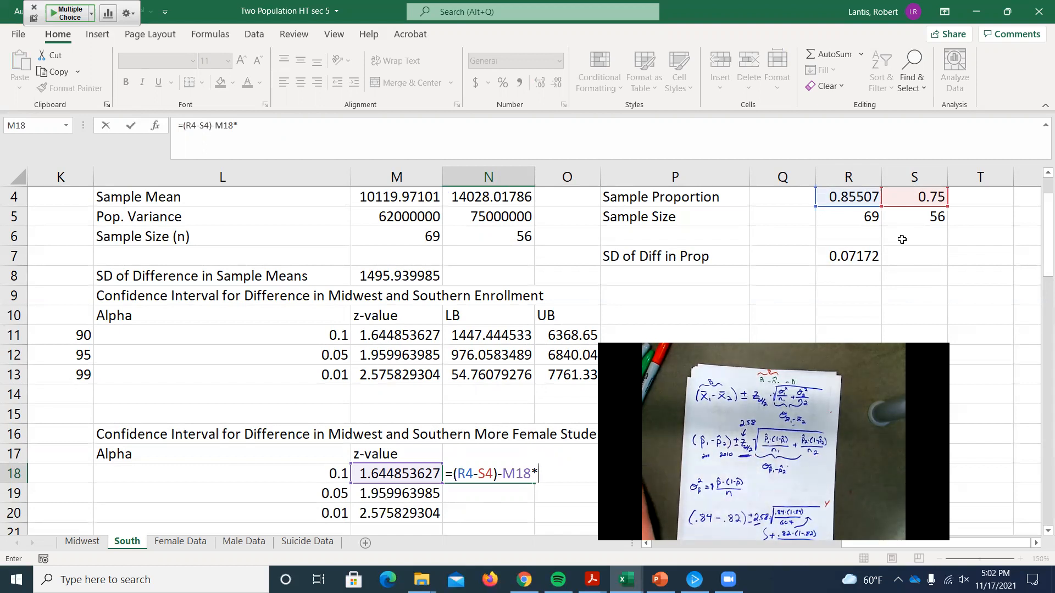
click(849, 255)
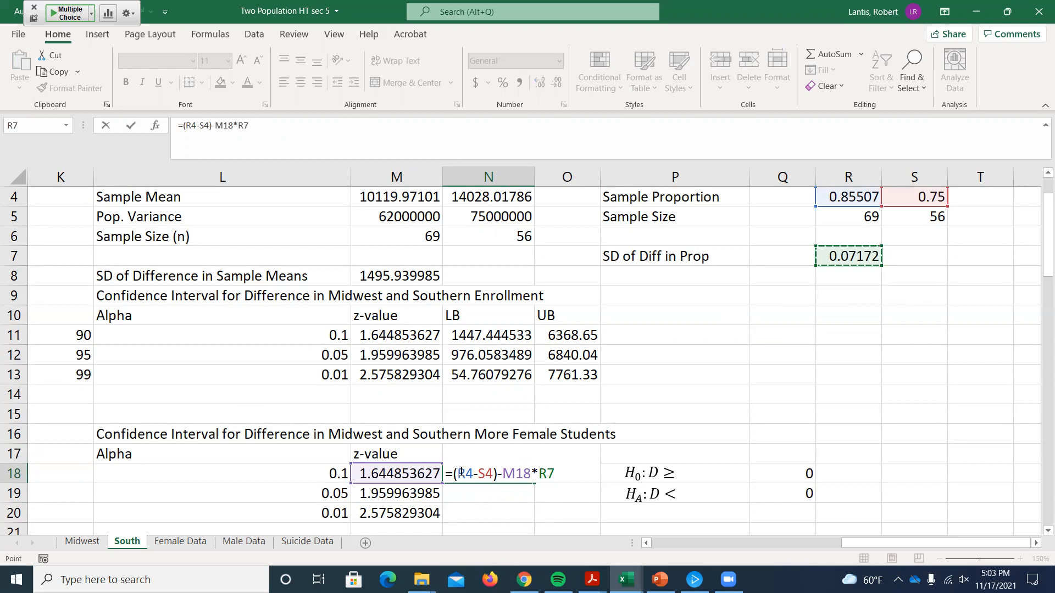
Step: Make R4, S4 and R7 absolute references in the N18 formula and fill it down to N20
drag(456, 474, 493, 474)
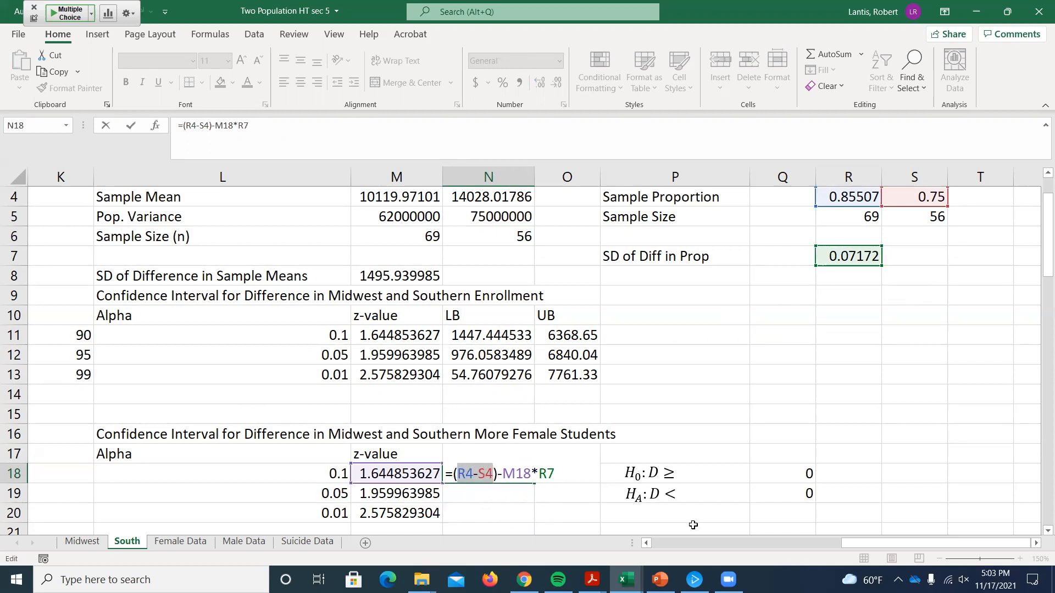
key(F4)
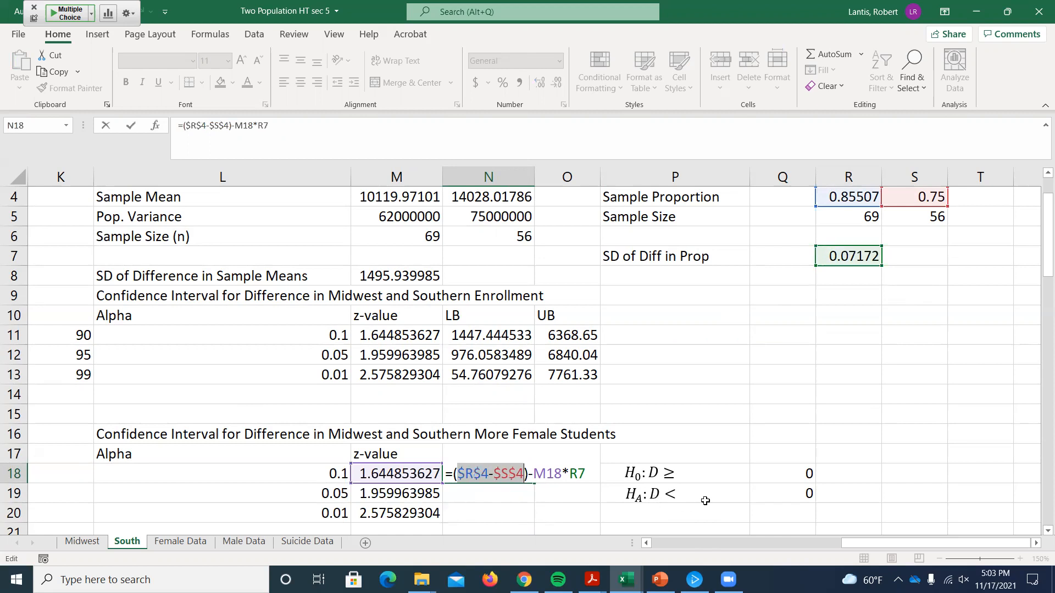
click(572, 480)
drag(572, 479, 587, 479)
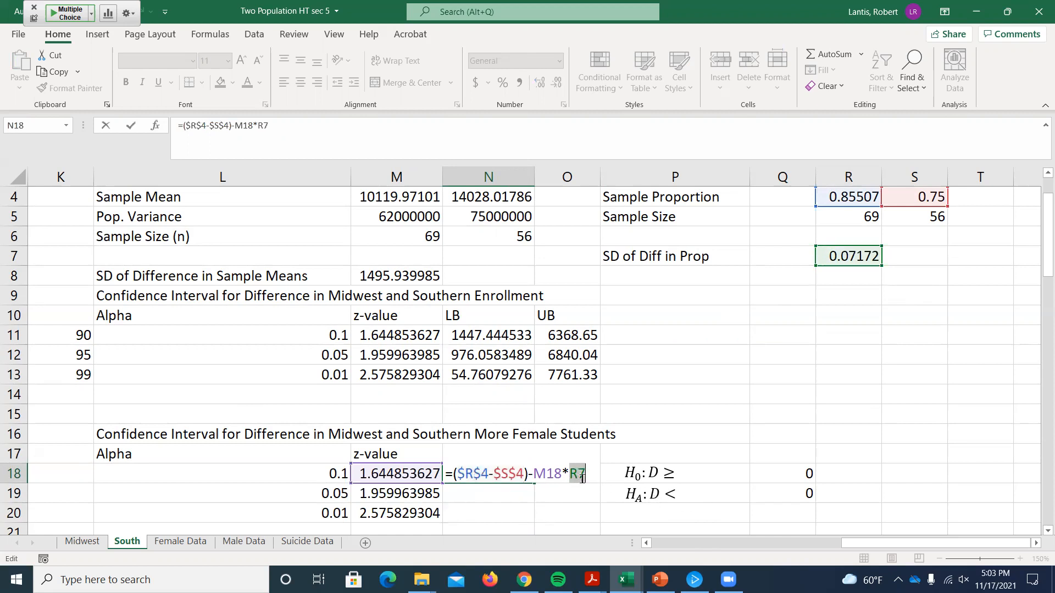
key(F4)
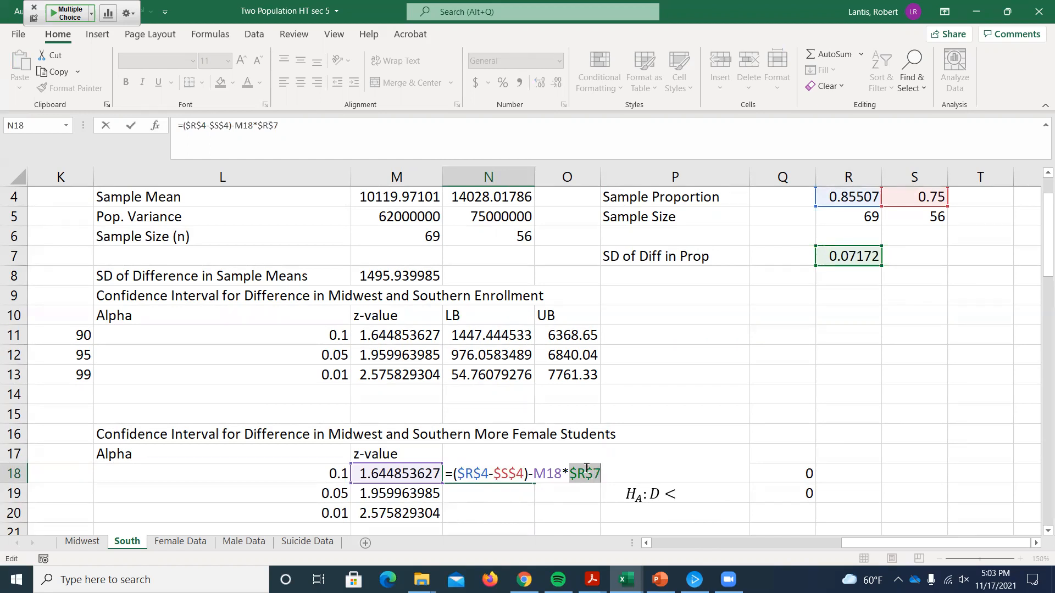
scroll(577, 416, down, 1)
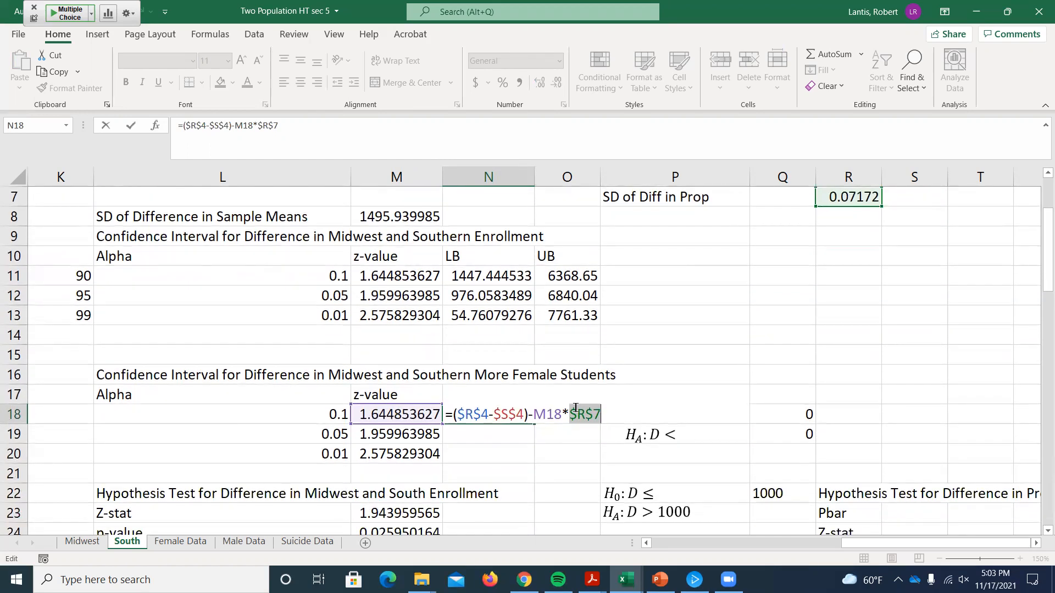
key(Return)
click(525, 416)
drag(532, 421, 531, 457)
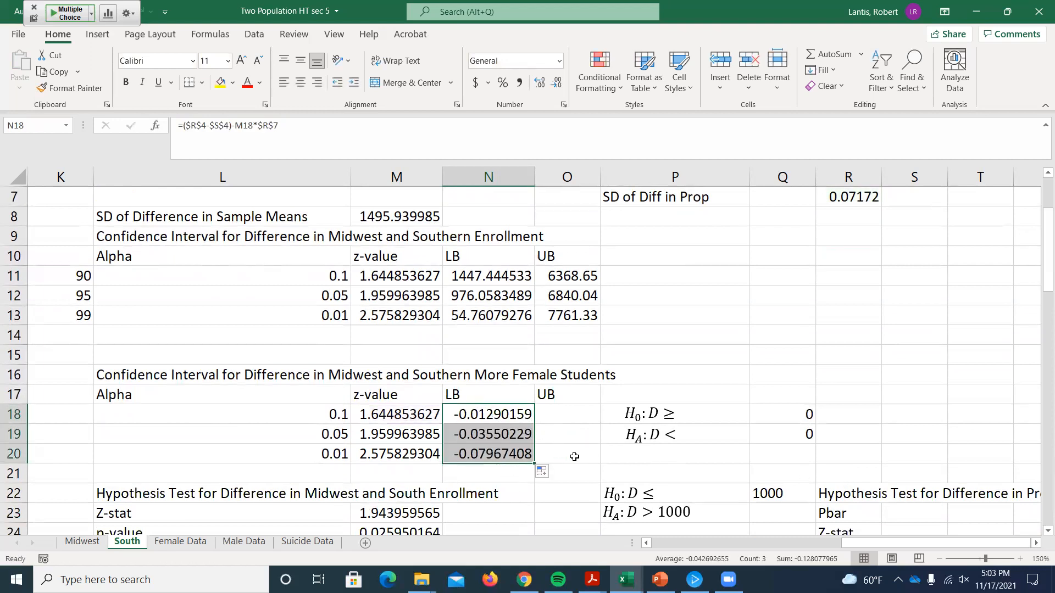
Step: Copy the lower bound formula text =($R$4-$S$4)-M18*$R$7 from N18 into the upper bound cell O18
double_click(491, 409)
drag(454, 414, 625, 419)
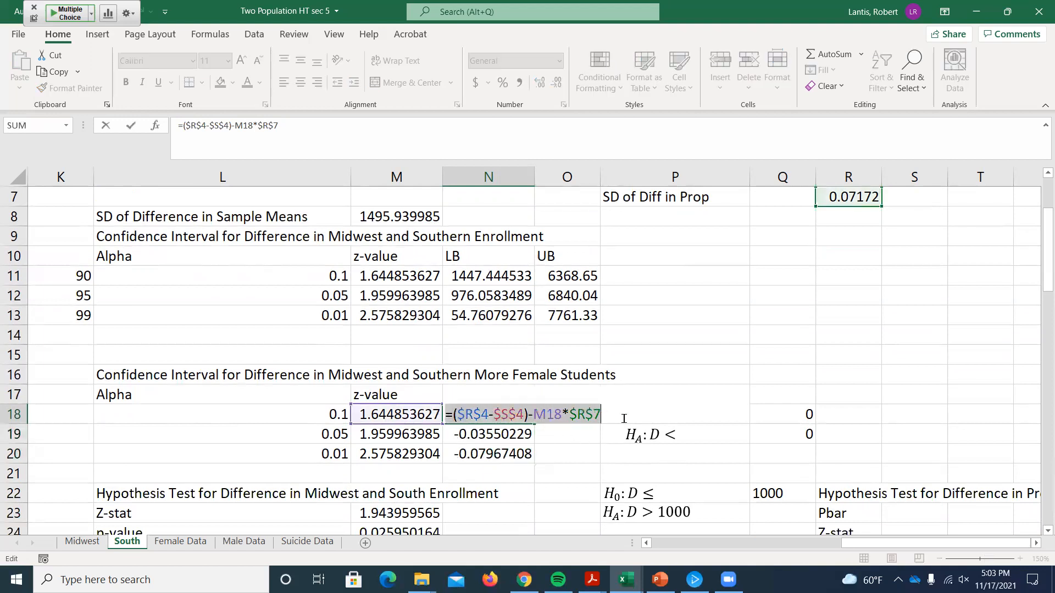
key(ctrl+c)
key(Return)
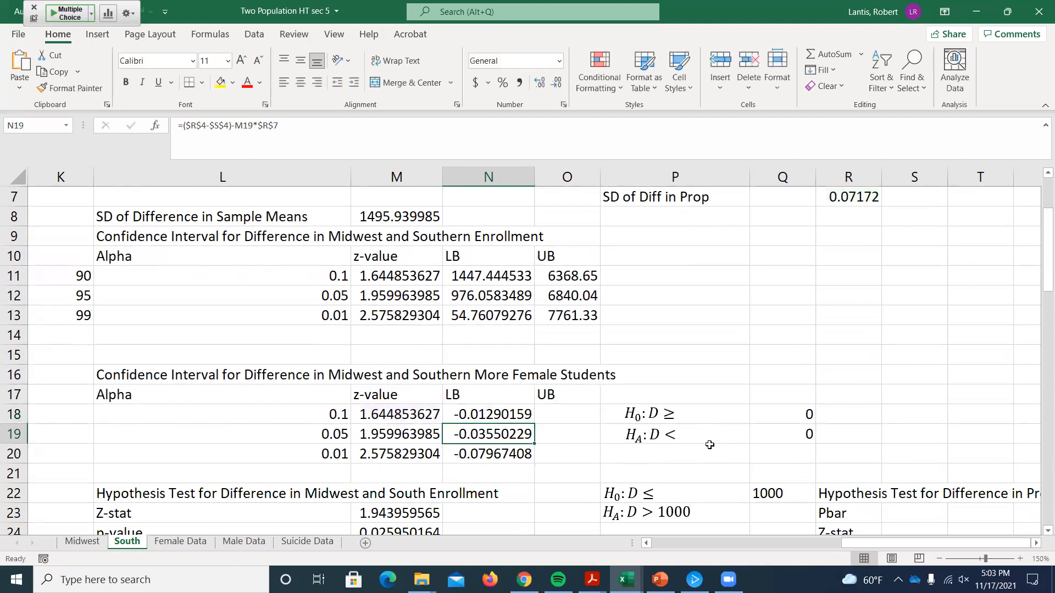
click(574, 415)
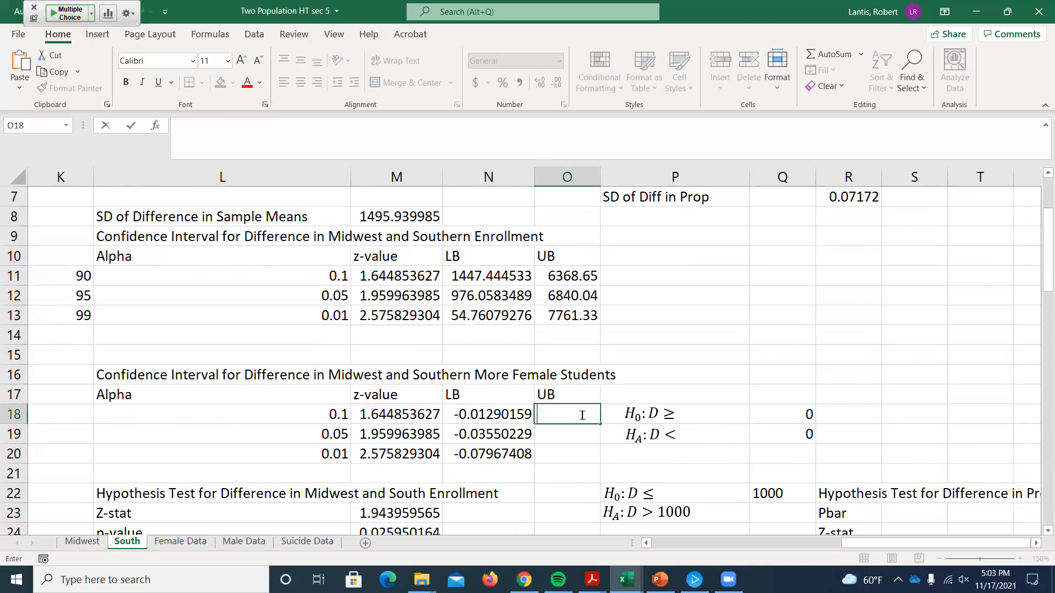
key(ctrl+v)
Step: Change the O18 formula to =($R$4-$S$4)+M18*$R$7 and fill it down to O20
drag(619, 414, 623, 414)
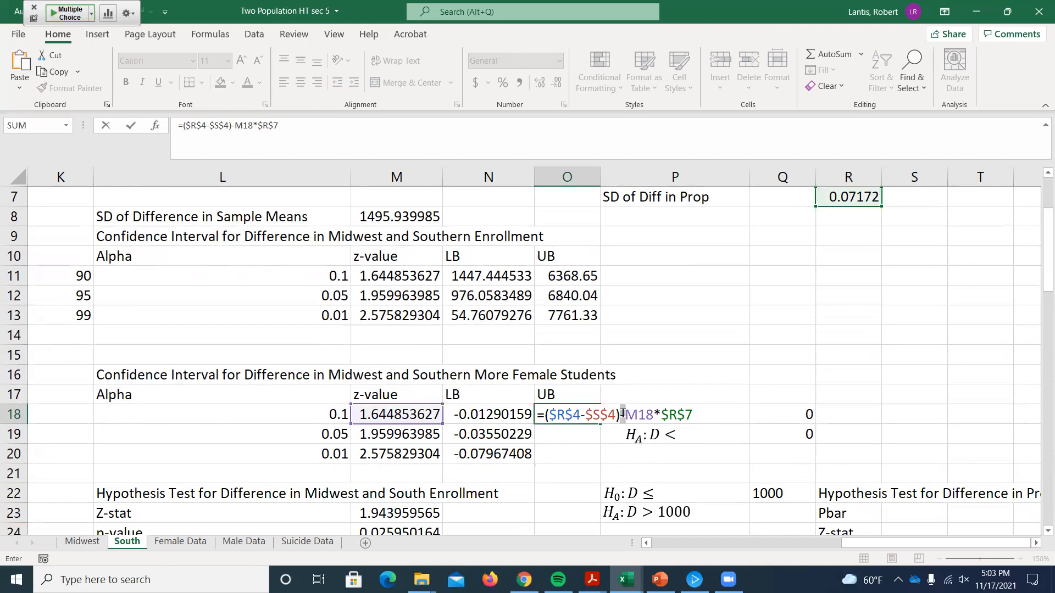
text(+)
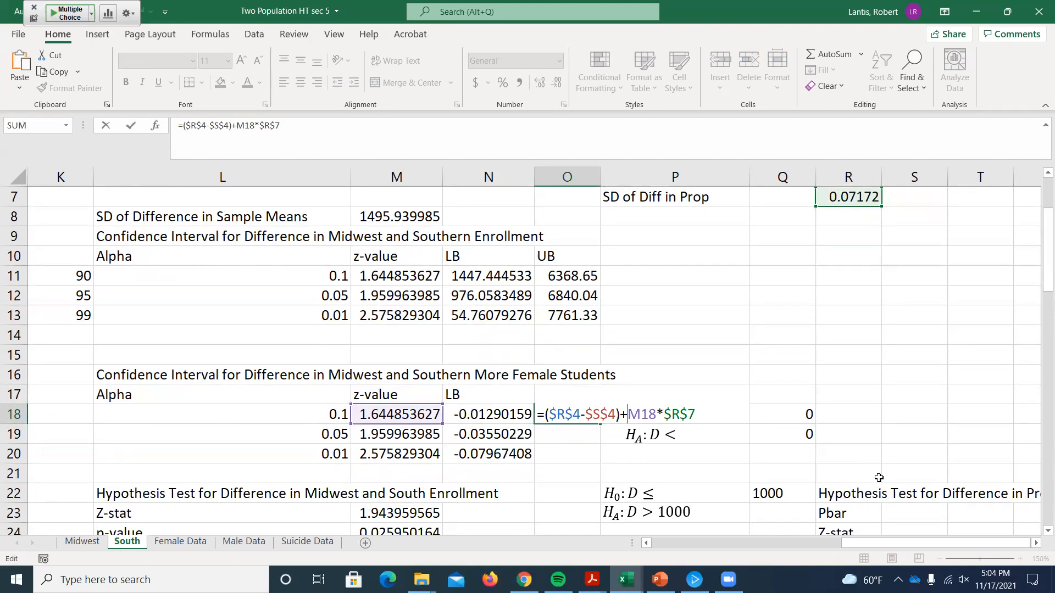
key(Return)
click(579, 416)
drag(598, 425, 596, 457)
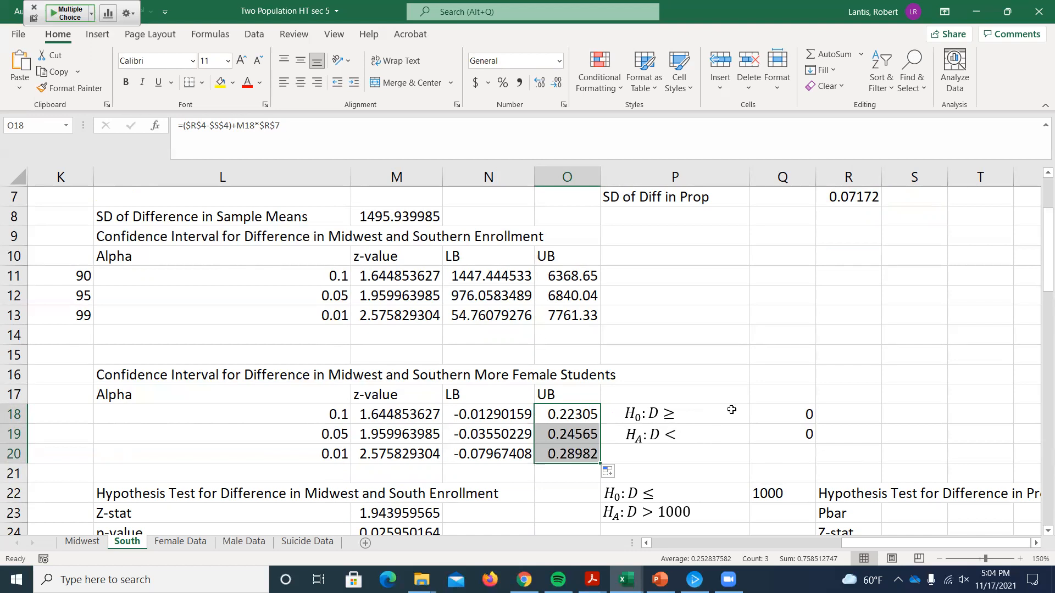
Step: Set the first alpha of the More Female Students confidence interval in L18 to 0.15
scroll(731, 410, up, 1)
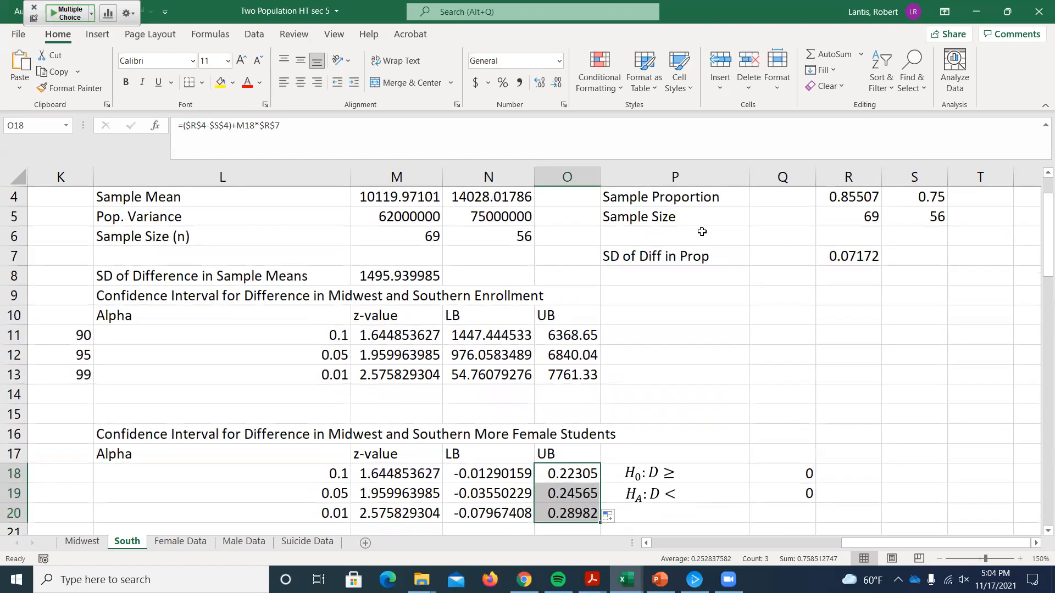
scroll(756, 259, up, 1)
scroll(748, 278, down, 1)
click(613, 450)
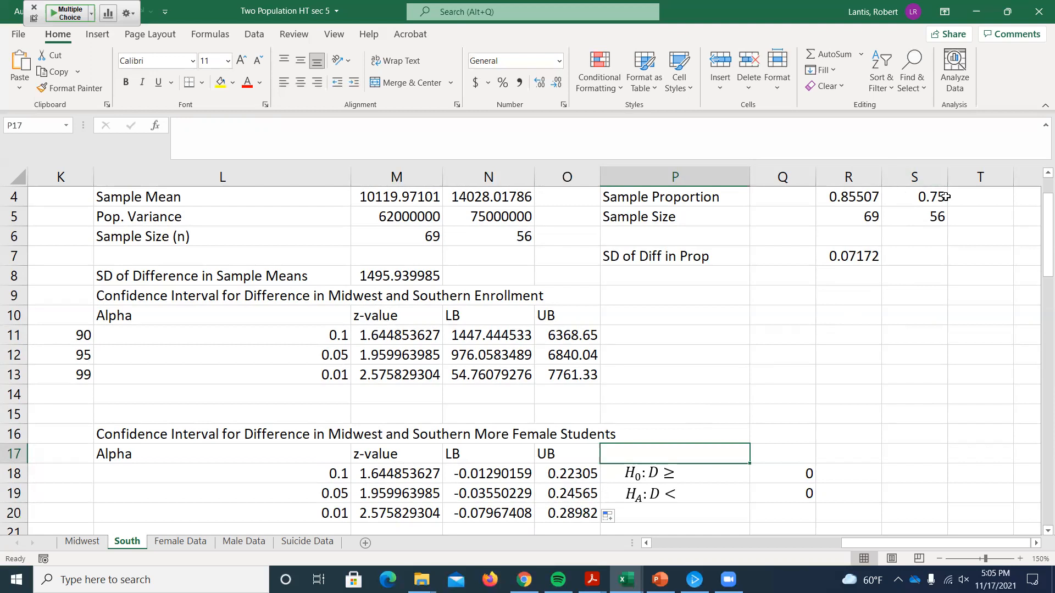
click(346, 472)
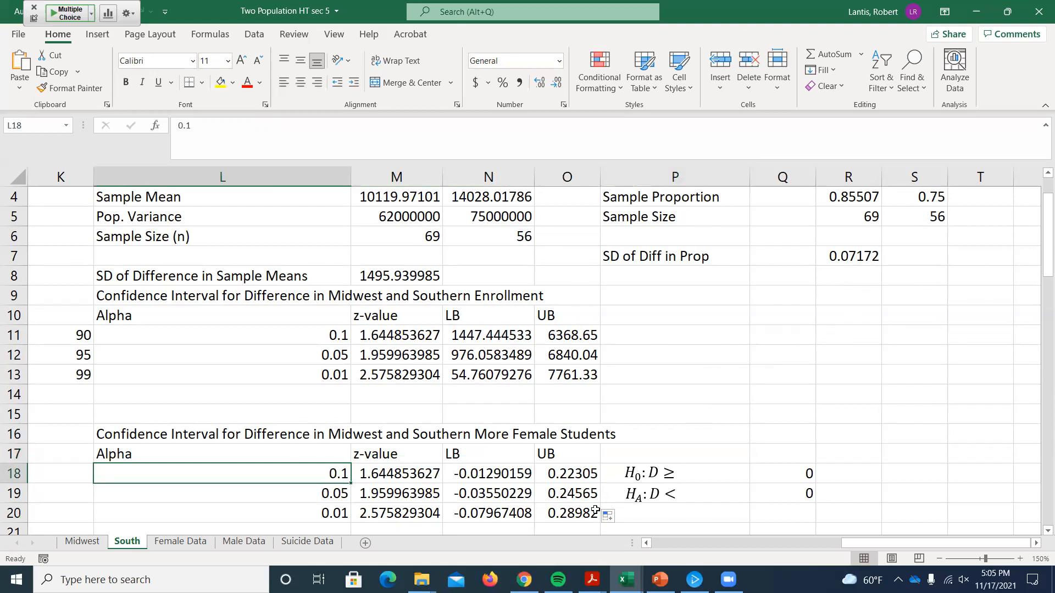
text(.15)
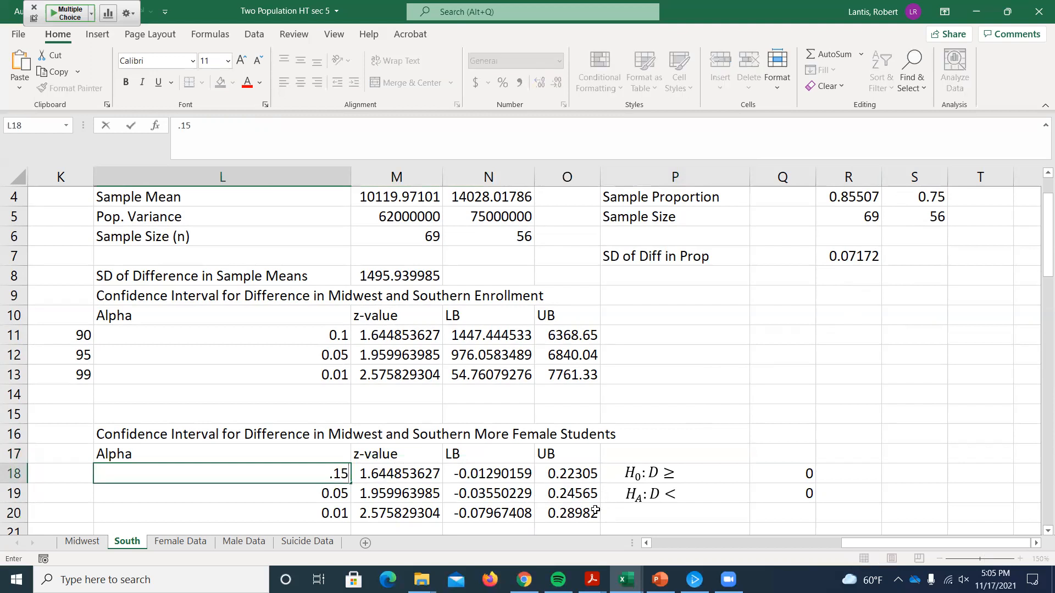
key(Return)
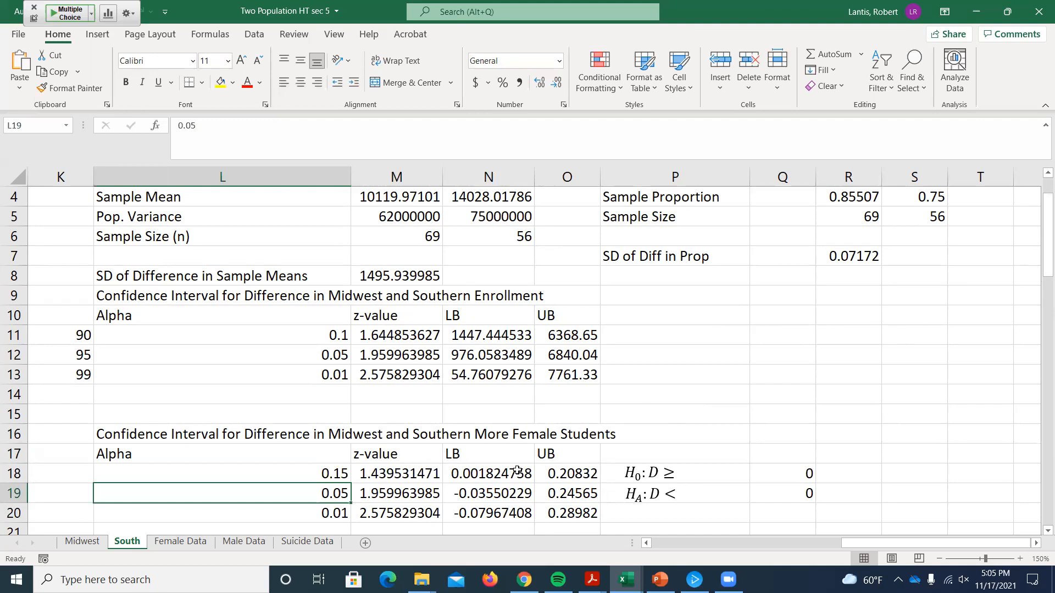
scroll(389, 338, down, 2)
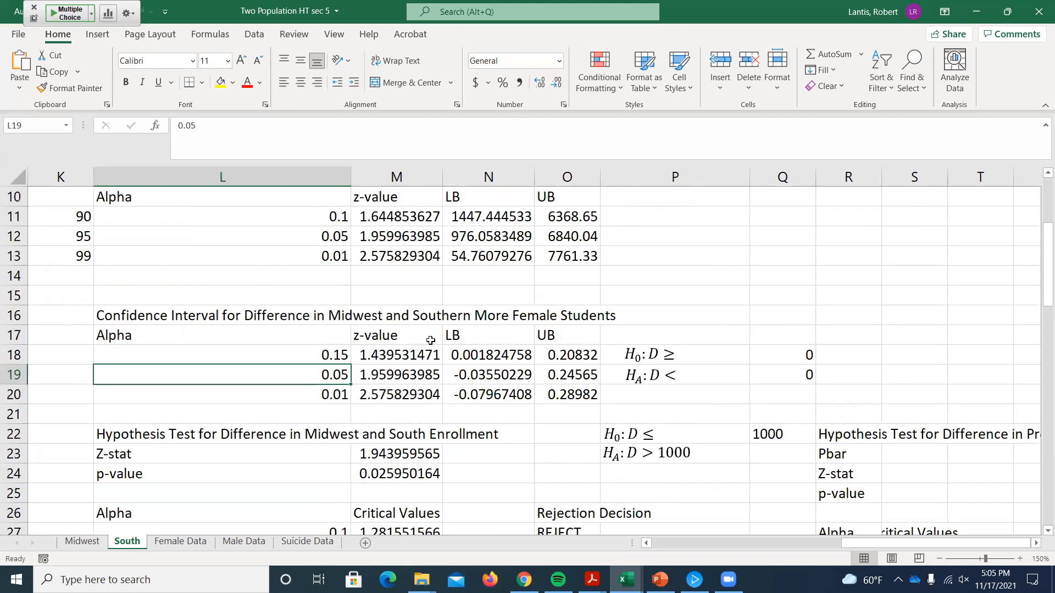
scroll(431, 340, down, 1)
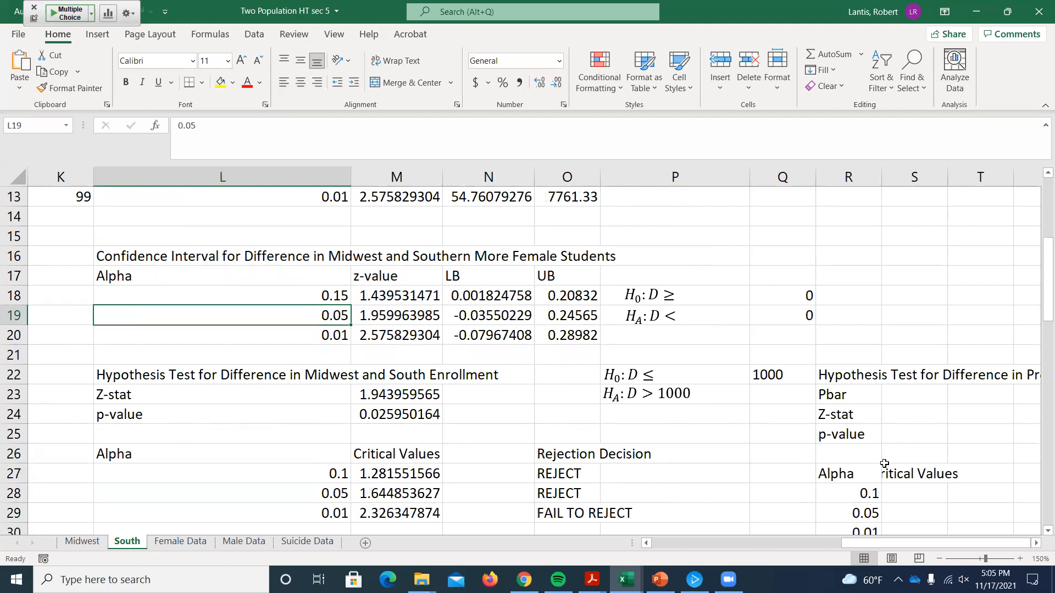
click(1036, 543)
click(1036, 543)
click(1037, 544)
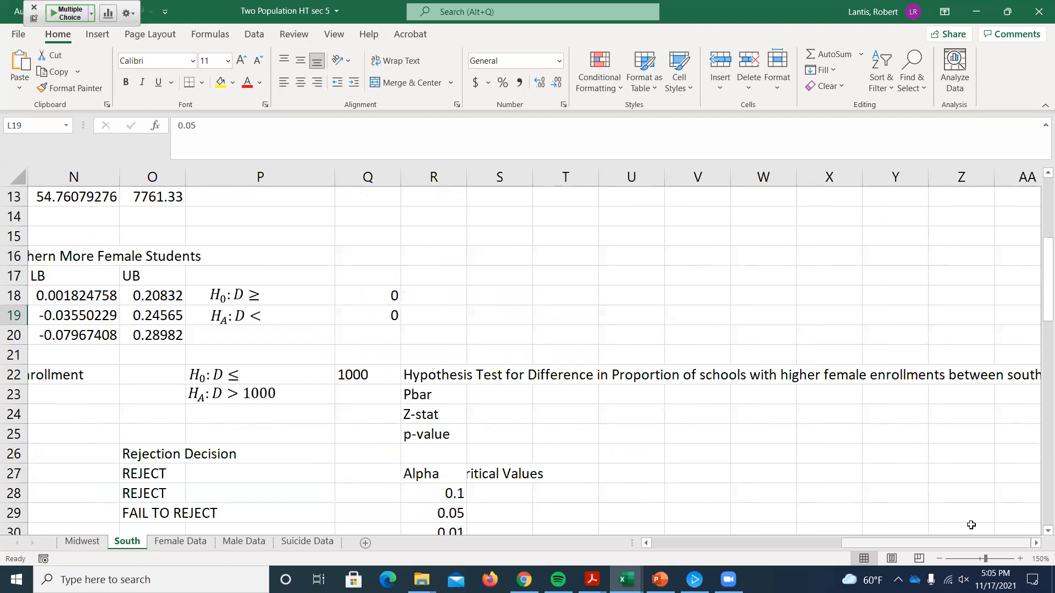
click(526, 395)
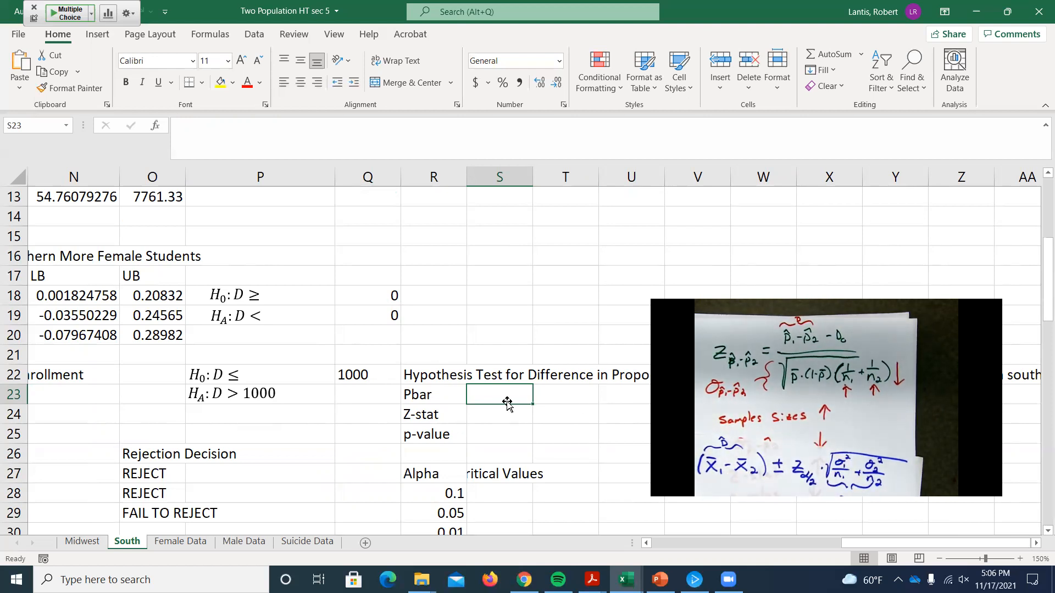
text(=)
scroll(506, 400, up, 3)
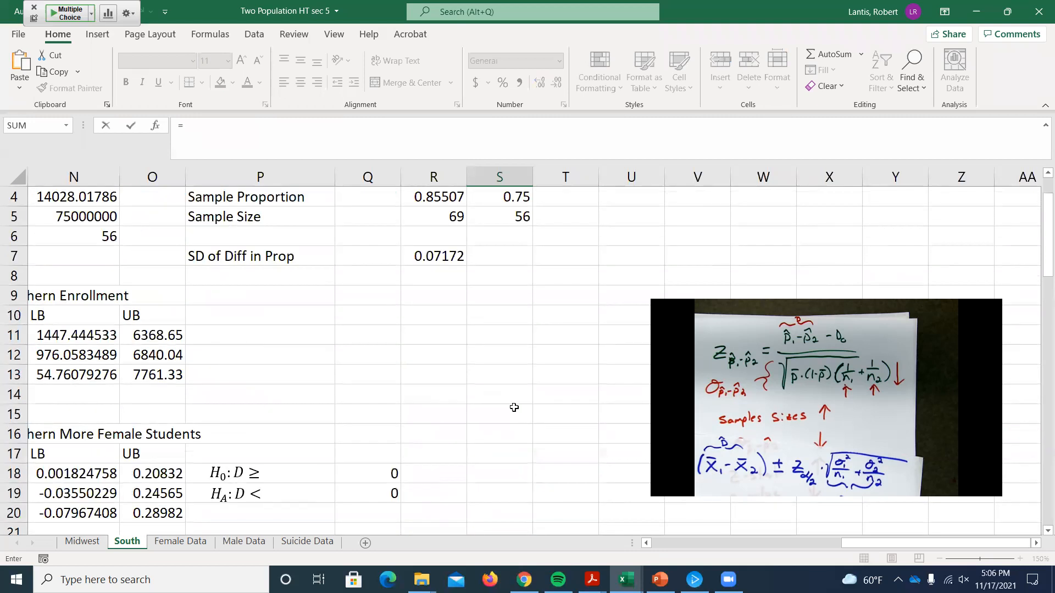
scroll(514, 403, down, 1)
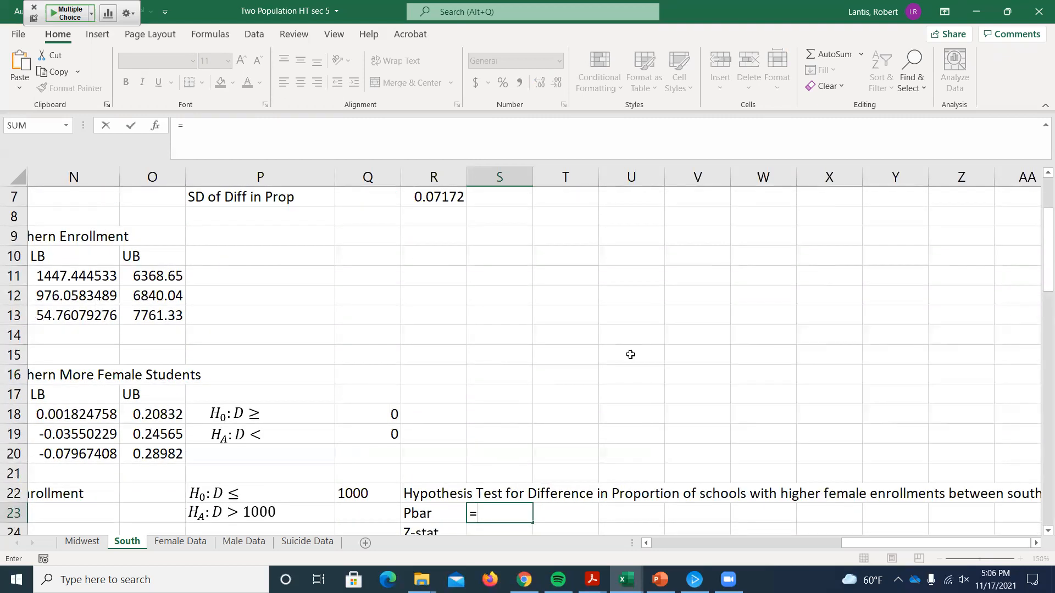
scroll(630, 355, down, 3)
drag(437, 318, 571, 461)
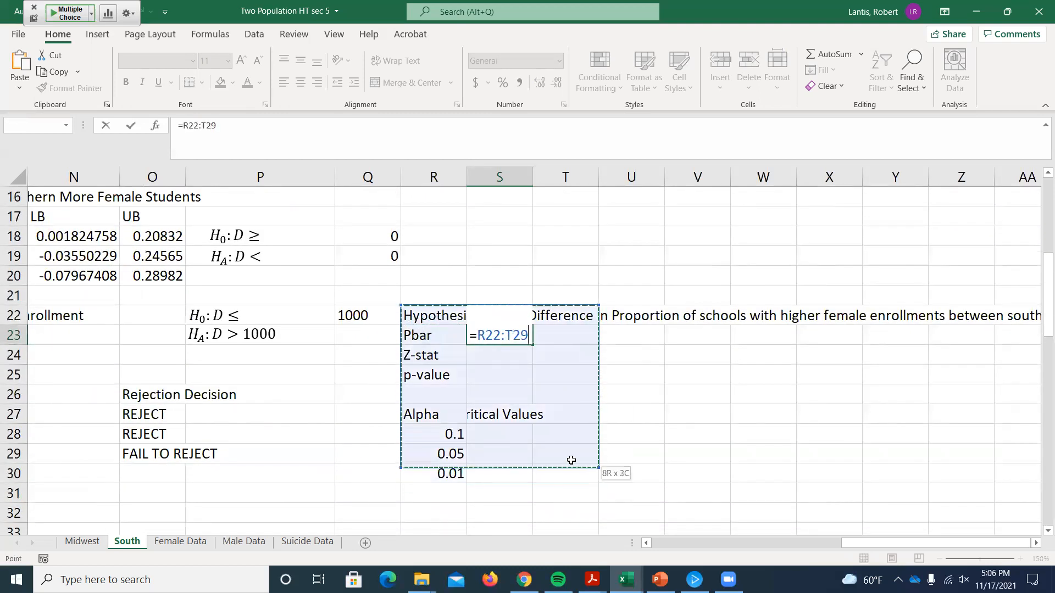
key(BackSpace)
key(BackSpace)
key(BackSpace)
key(BackSpace)
key(BackSpace)
key(BackSpace)
key(BackSpace)
key(BackSpace)
key(Return)
Step: Move the proportion hypothesis test block R22:V30 up so that its title sits in R12
drag(437, 318, 697, 473)
scroll(605, 467, up, 3)
drag(530, 482, 505, 301)
scroll(519, 376, up, 2)
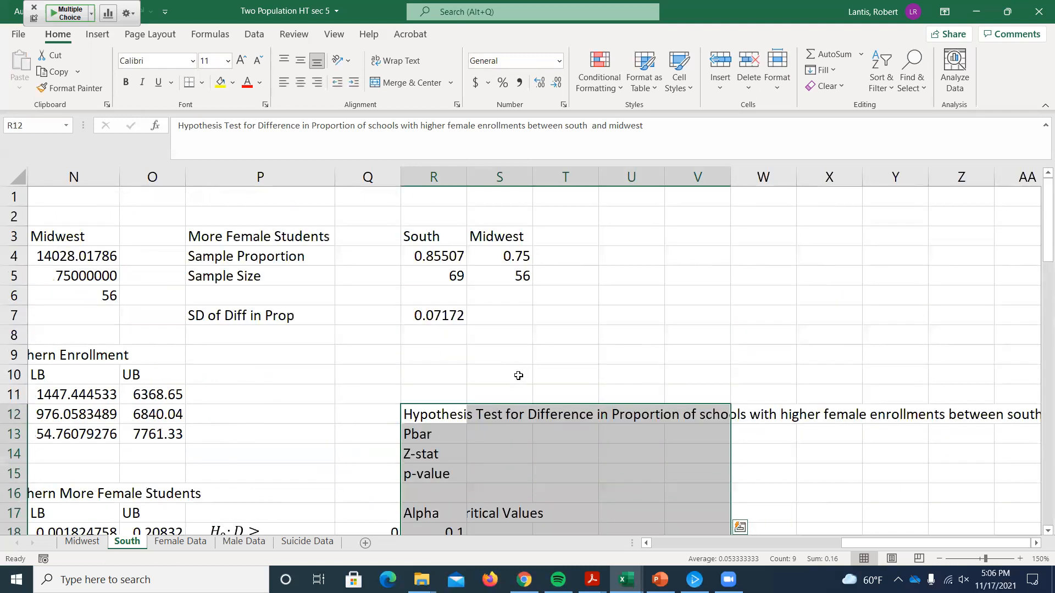
Step: Begin the Pbar formula in S13 with the sum of each region's sample proportion times sample size, =R4*R5+S4*S5
click(498, 433)
text(=)
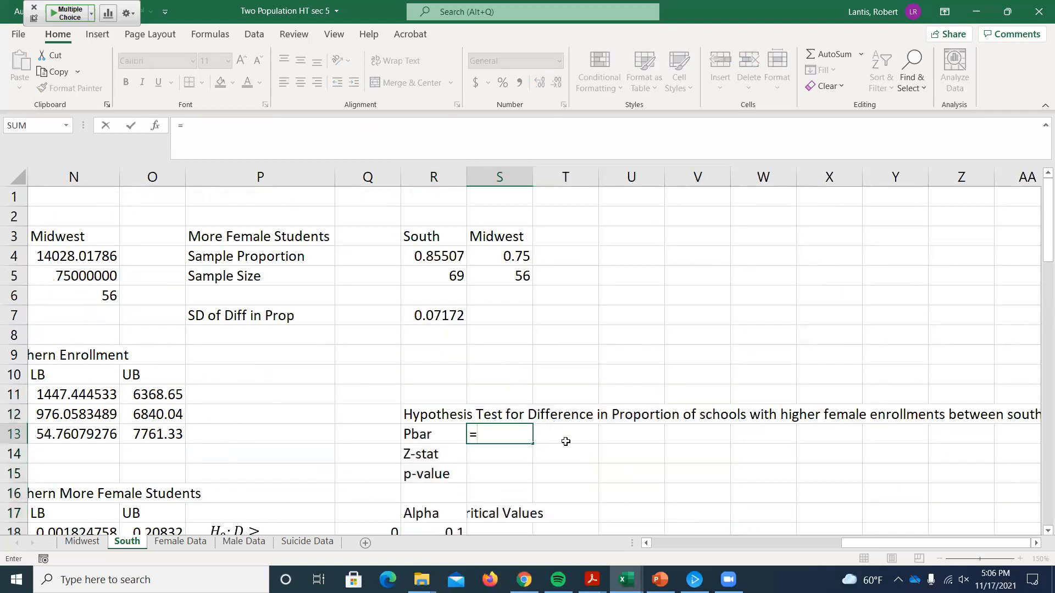
click(432, 254)
text(*)
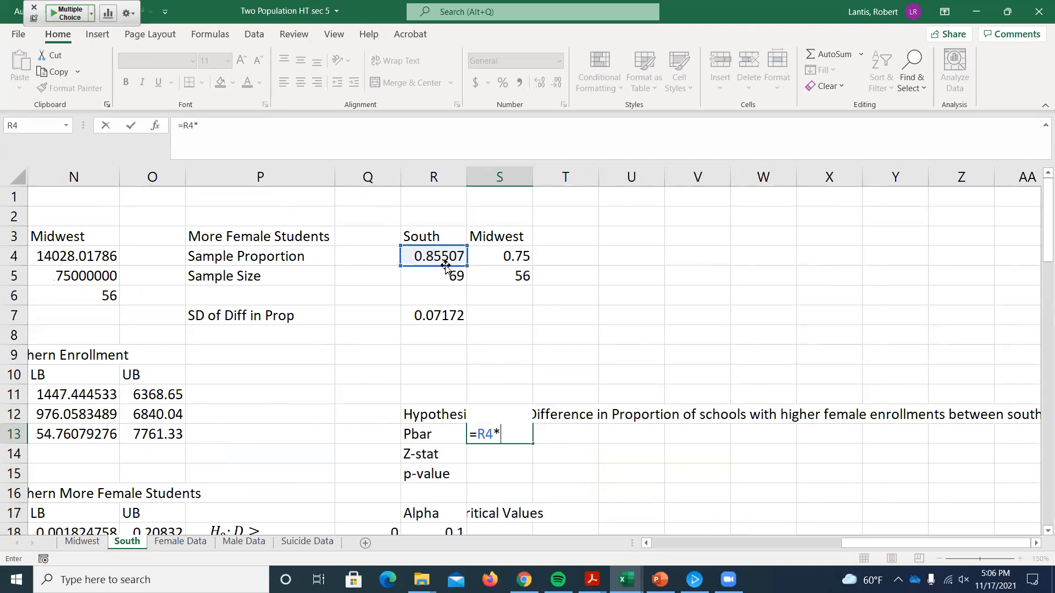
click(444, 275)
text(+)
click(506, 254)
text(*)
click(502, 273)
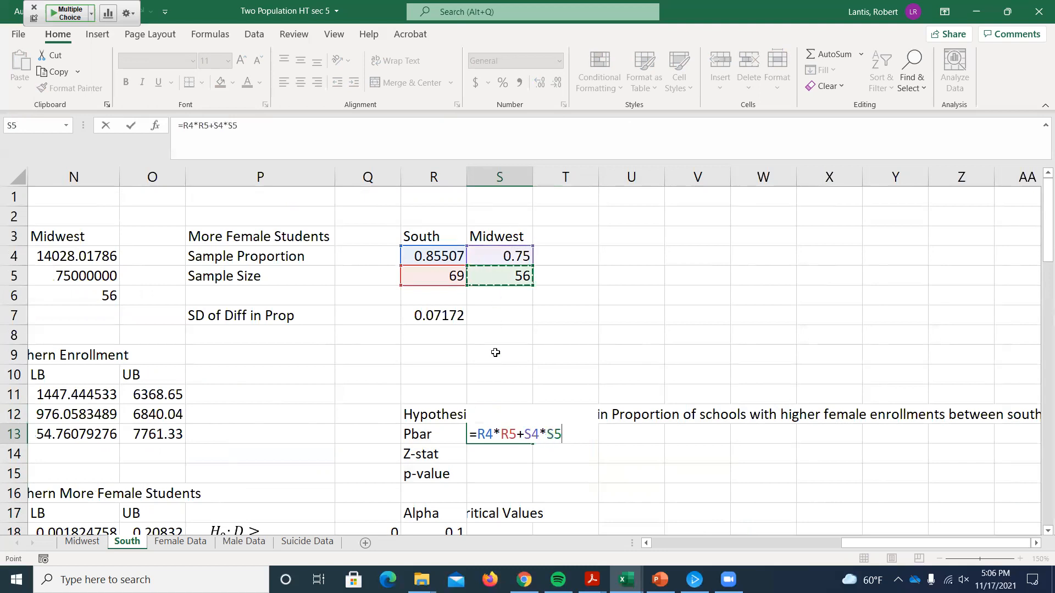
Step: Complete the Pbar formula in S13 by dividing by the combined sample size, =(R4*R5+S4*S5)/(R5+S5)
click(478, 434)
text(()
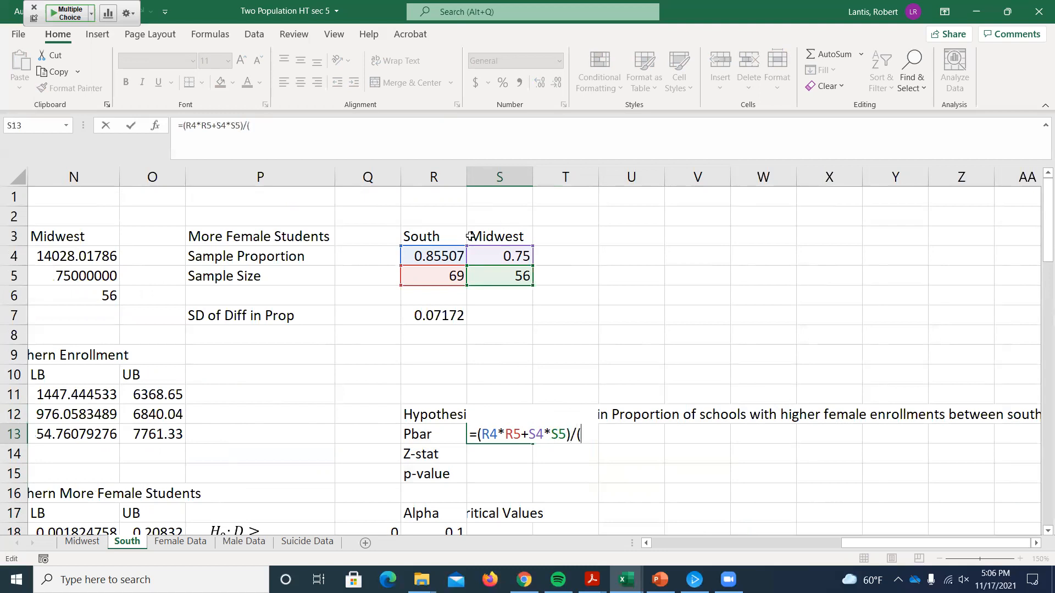
click(443, 273)
text(+)
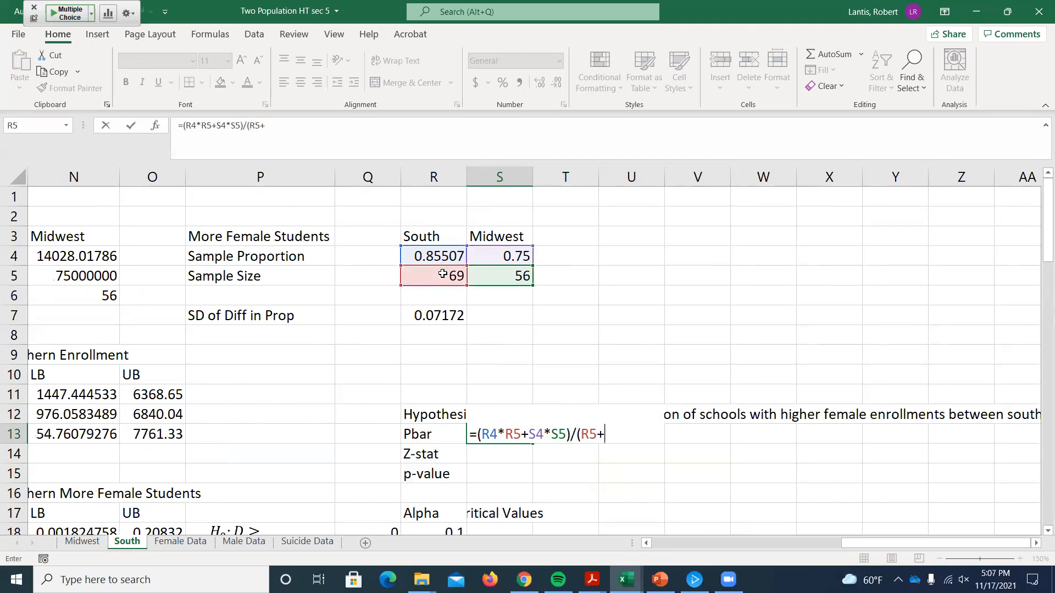
click(490, 272)
text())
key(Return)
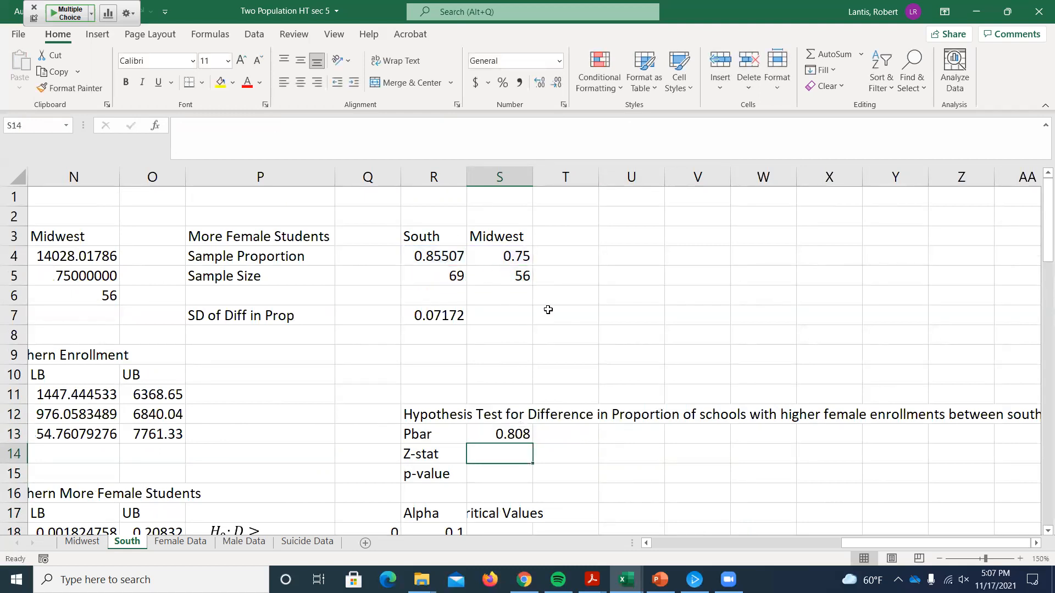
scroll(494, 299, down, 1)
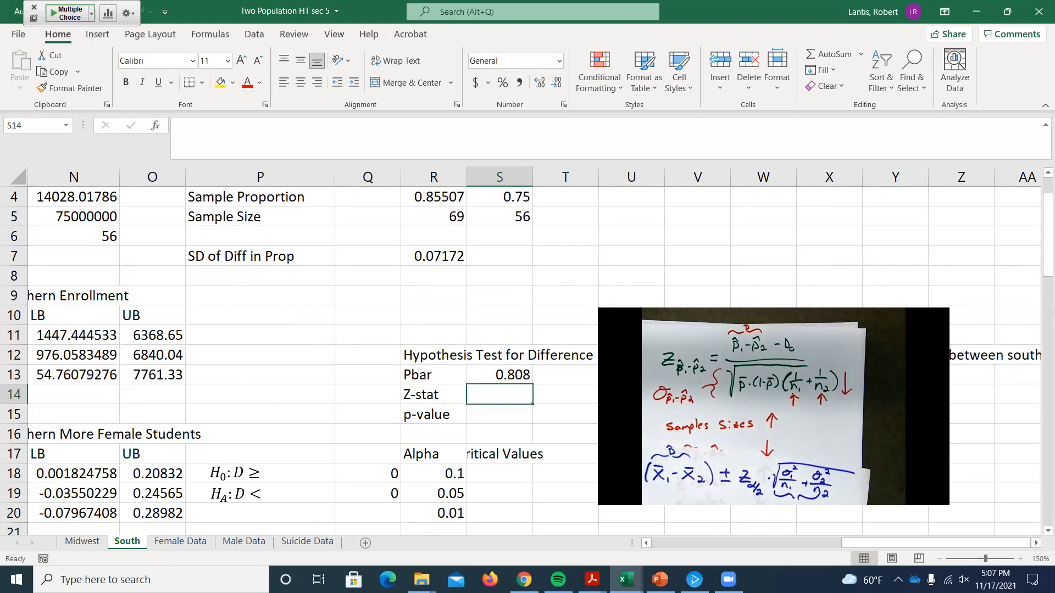
Step: Begin the Z-stat formula in S14 with the proportion difference minus the hypothesized difference, =(R4-S4)-Q19
text(()
click(429, 196)
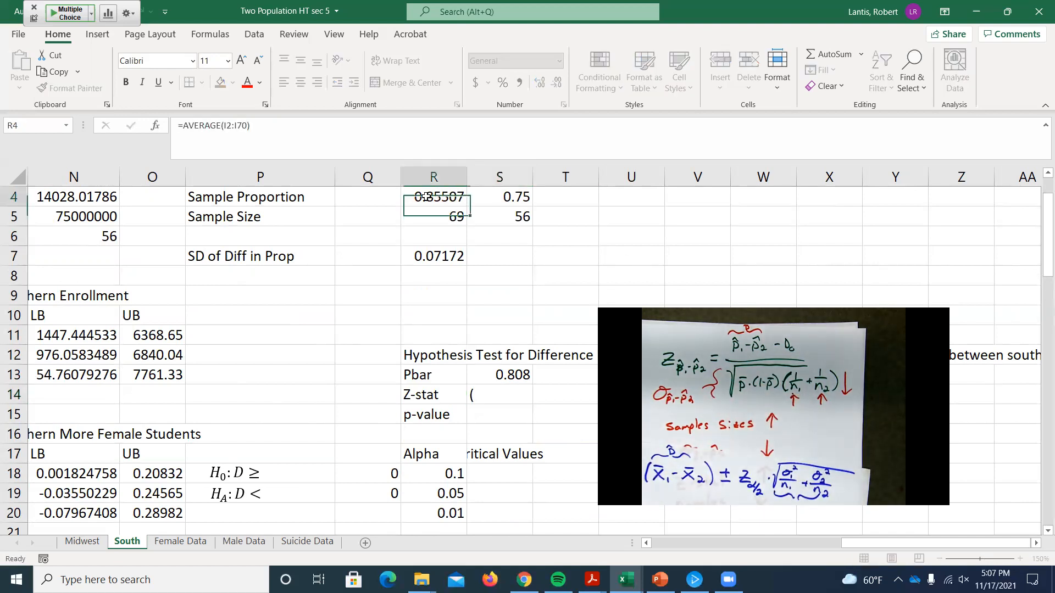
click(495, 395)
text(=()
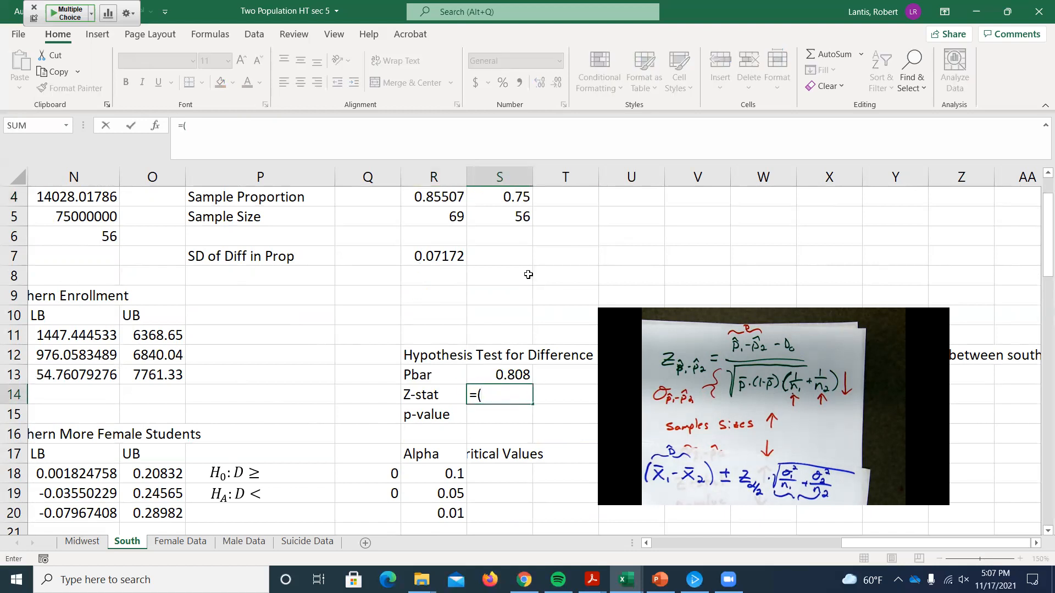
click(454, 197)
text(-)
click(497, 198)
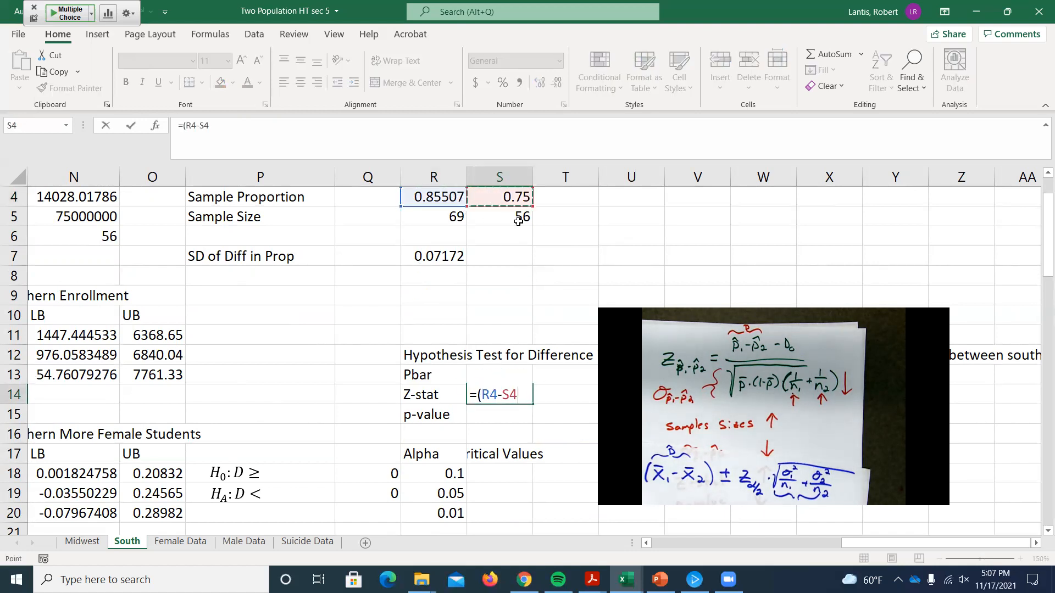
text())
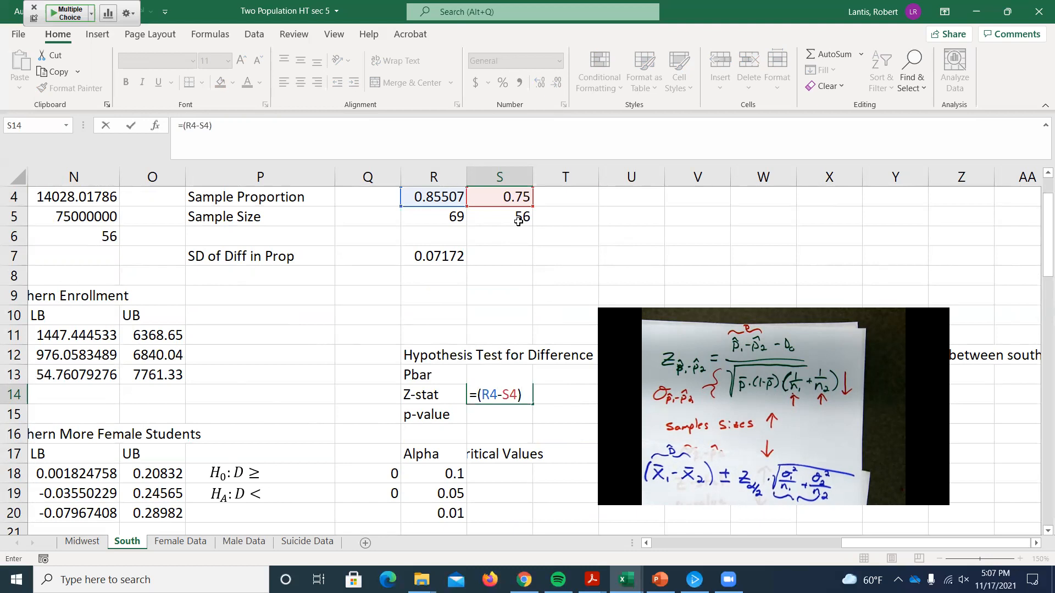
text(-)
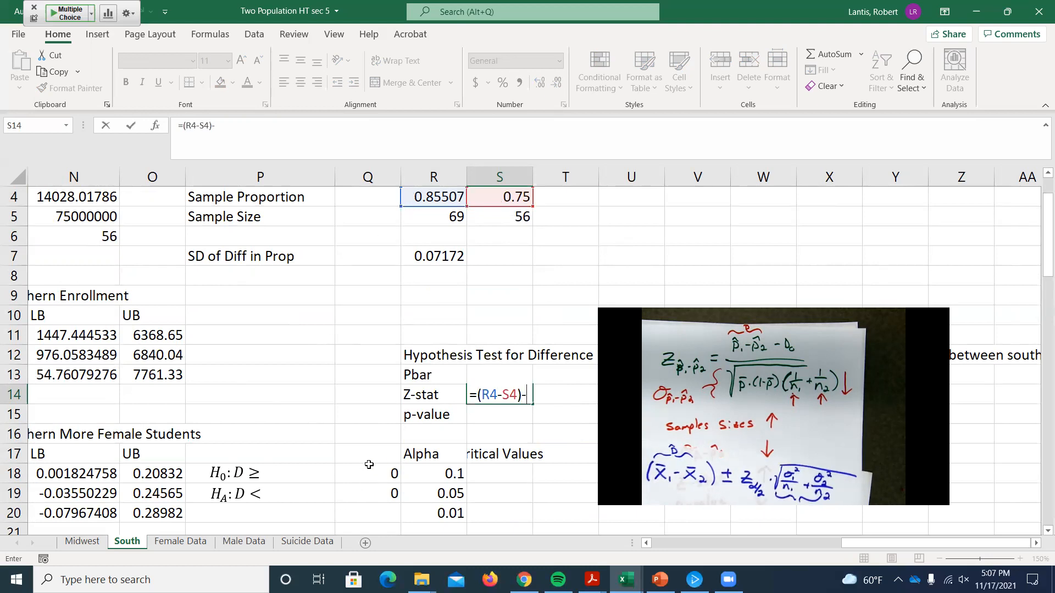
scroll(356, 484, down, 1)
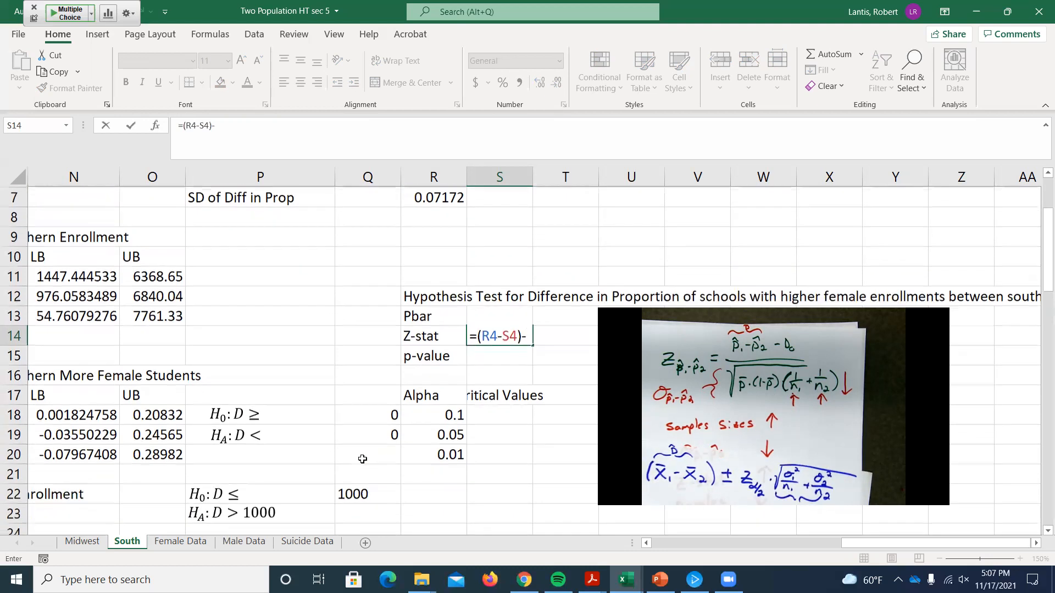
click(373, 434)
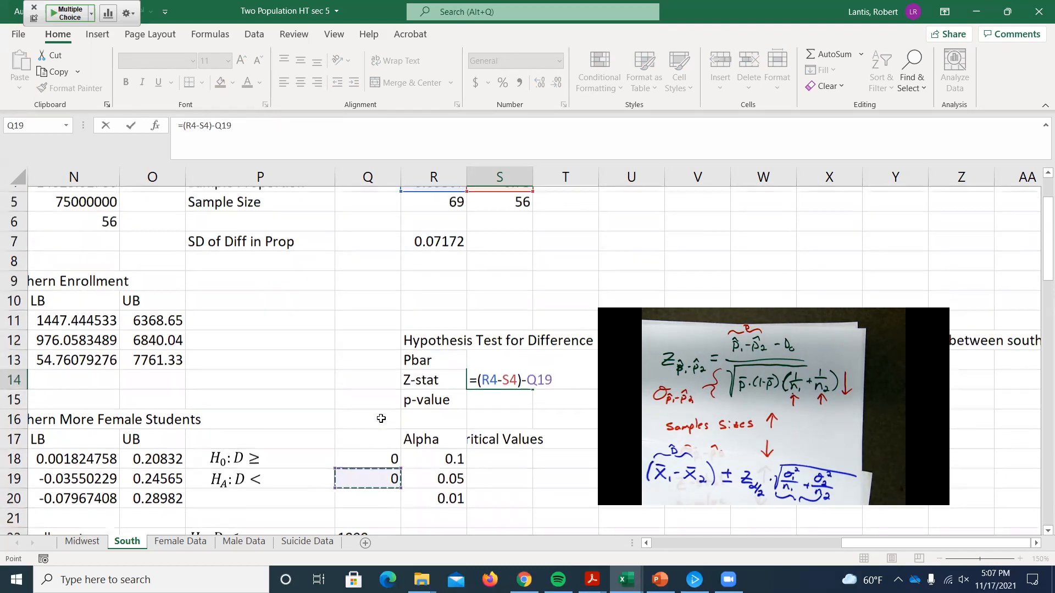
Step: Enclose the Z-stat numerator in parentheses and divide it by a square root, =((R4-S4)-Q19)/sqrt(
scroll(382, 348, up, 2)
click(474, 454)
text(()
click(559, 456)
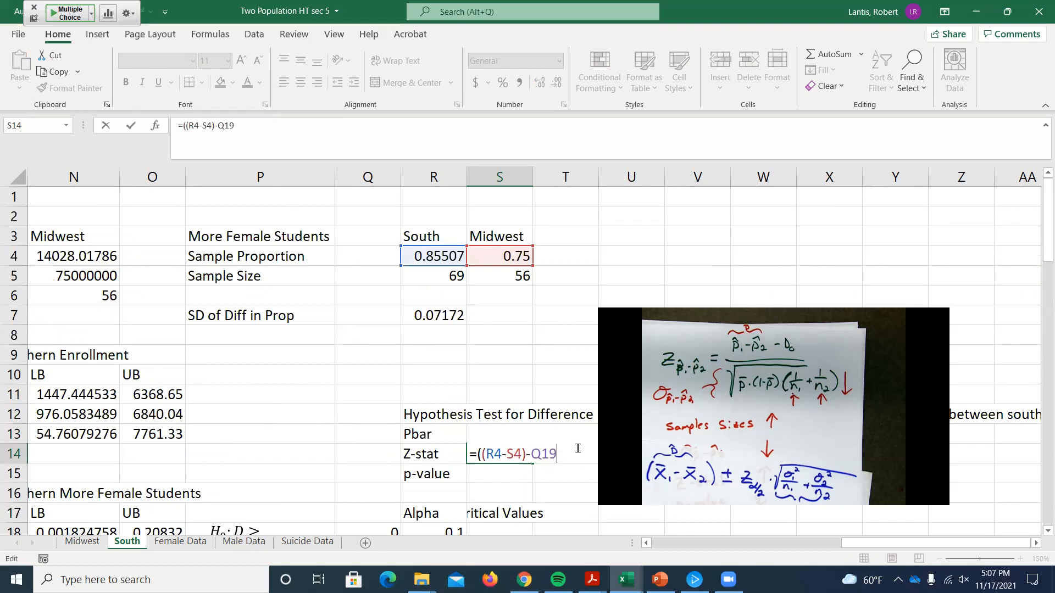
text()/sqrt)
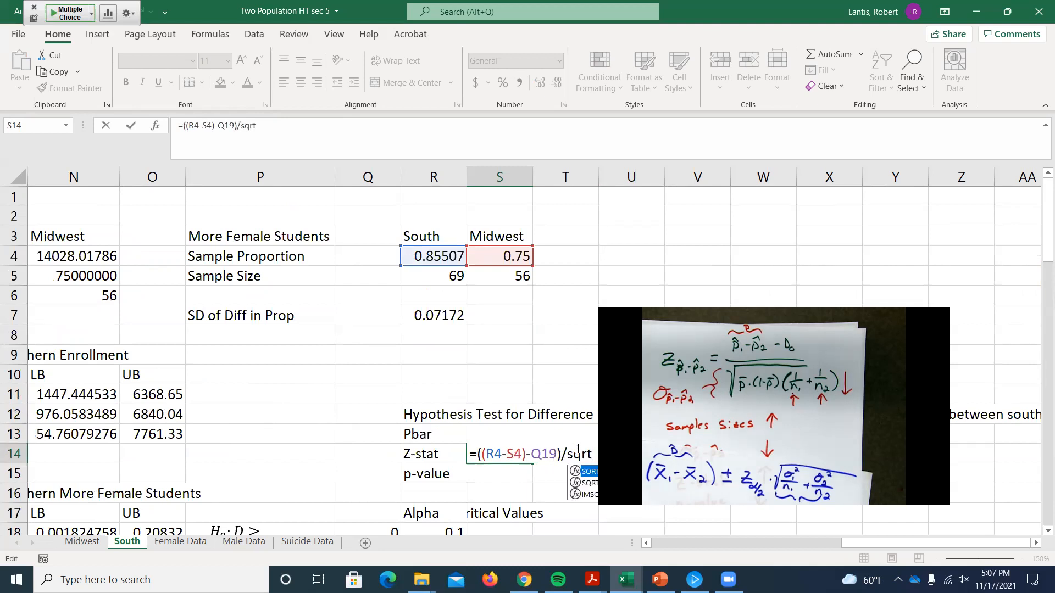
text(()
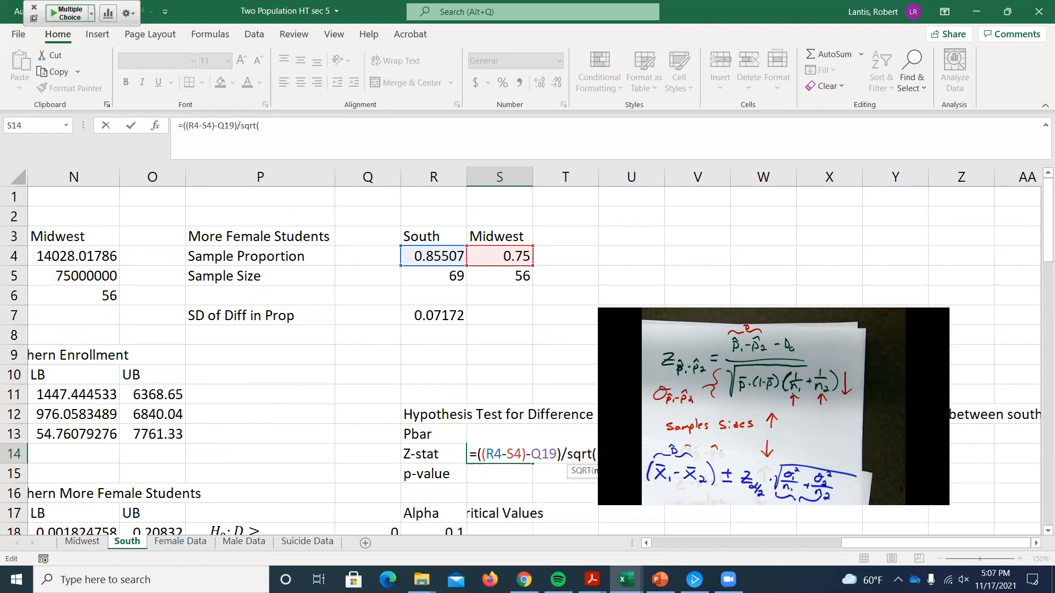
Step: Complete the Z-stat denominator in S14 with the pooled proportion and both sample sizes, sqrt(S13*(1-S13)*(1/R5+1/S5))
scroll(456, 341, down, 1)
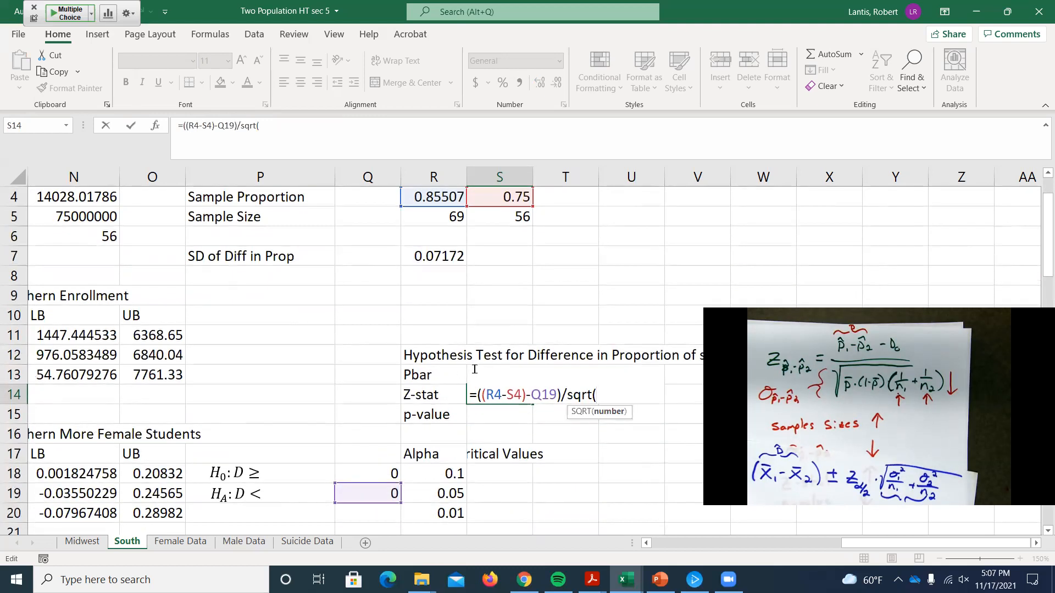
text(S)
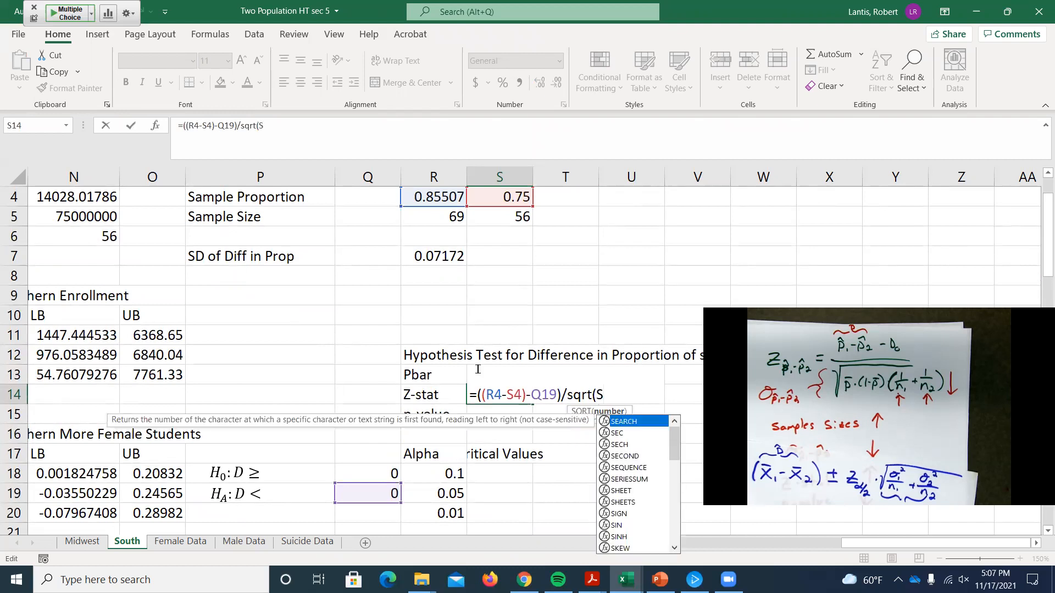
text(13*(1-S13)
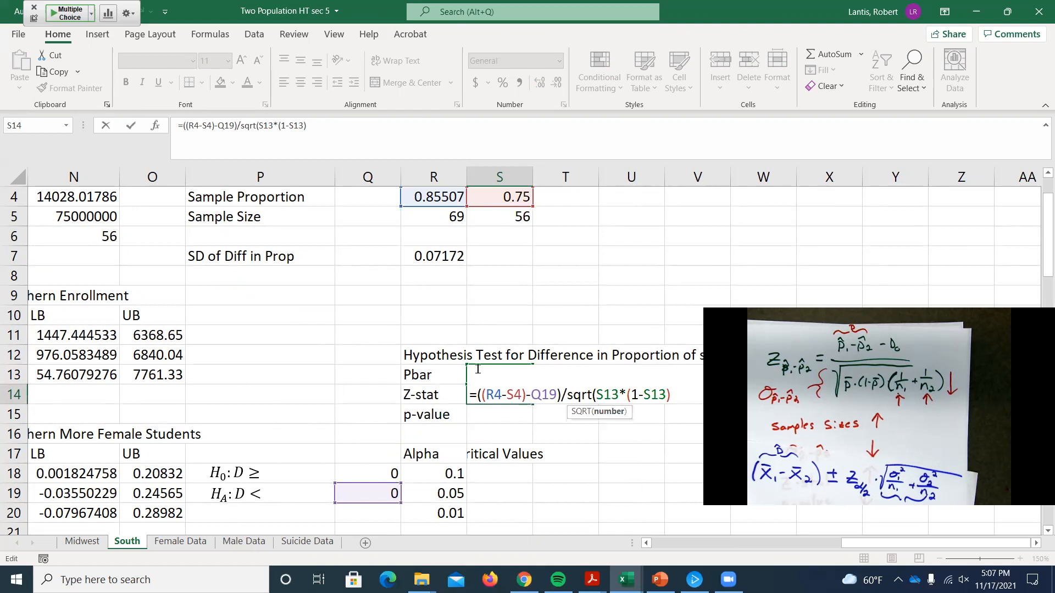
text()*(1/)
click(424, 222)
text(+1/)
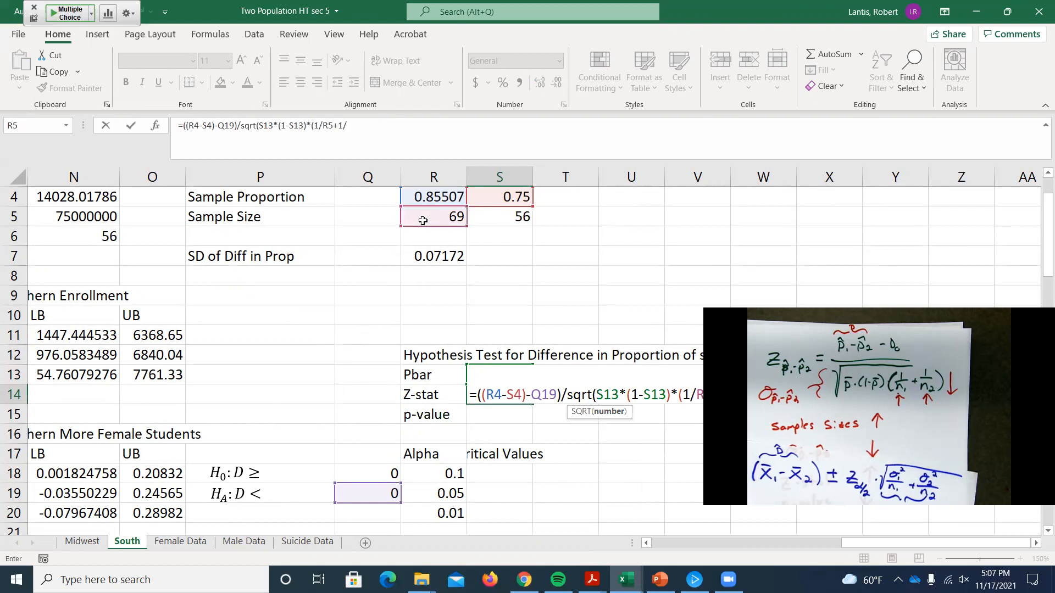
click(509, 216)
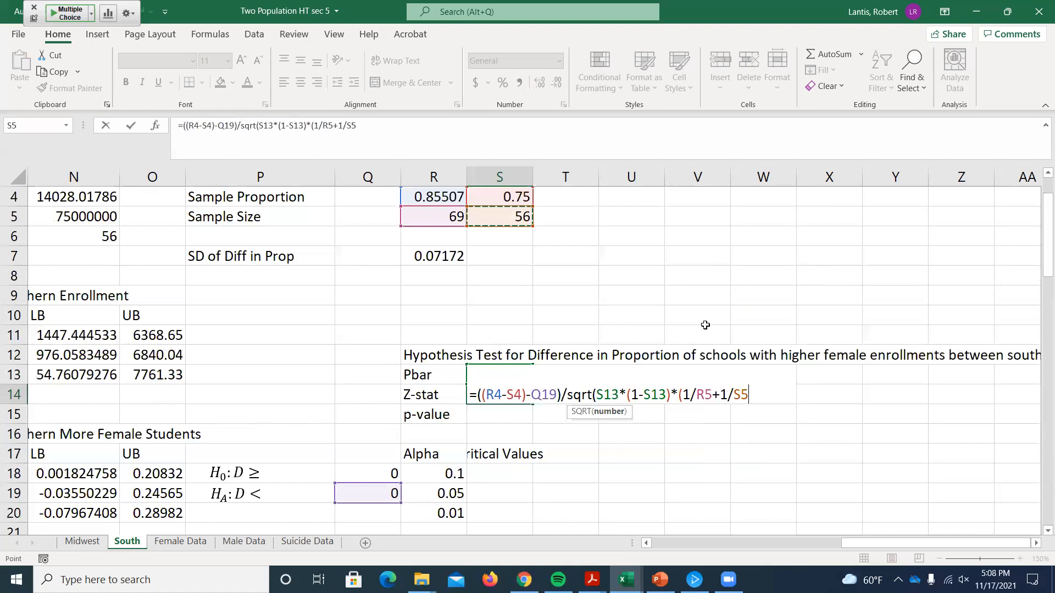
text()))
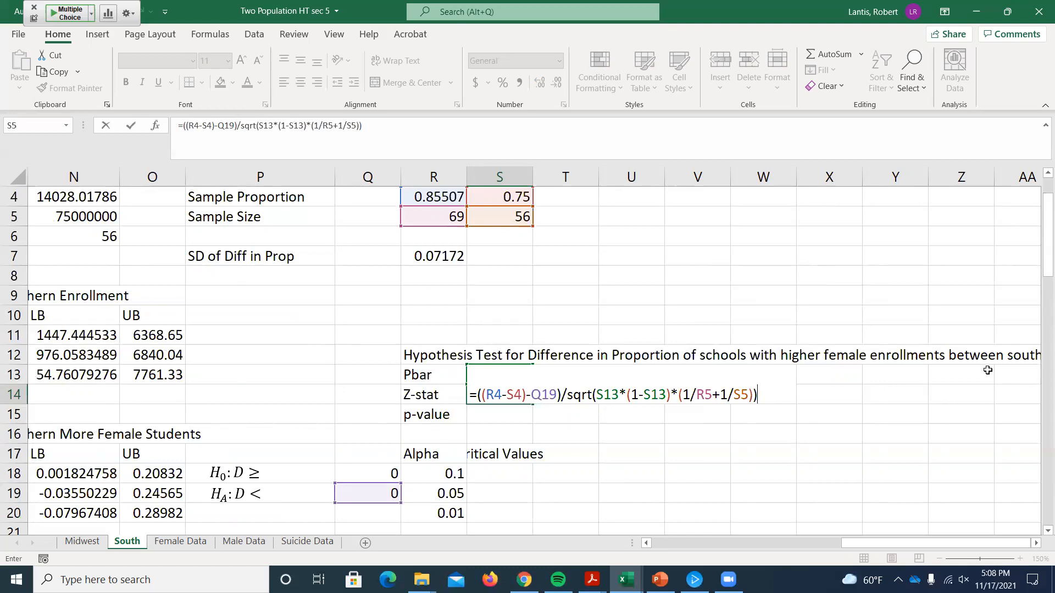
key(Return)
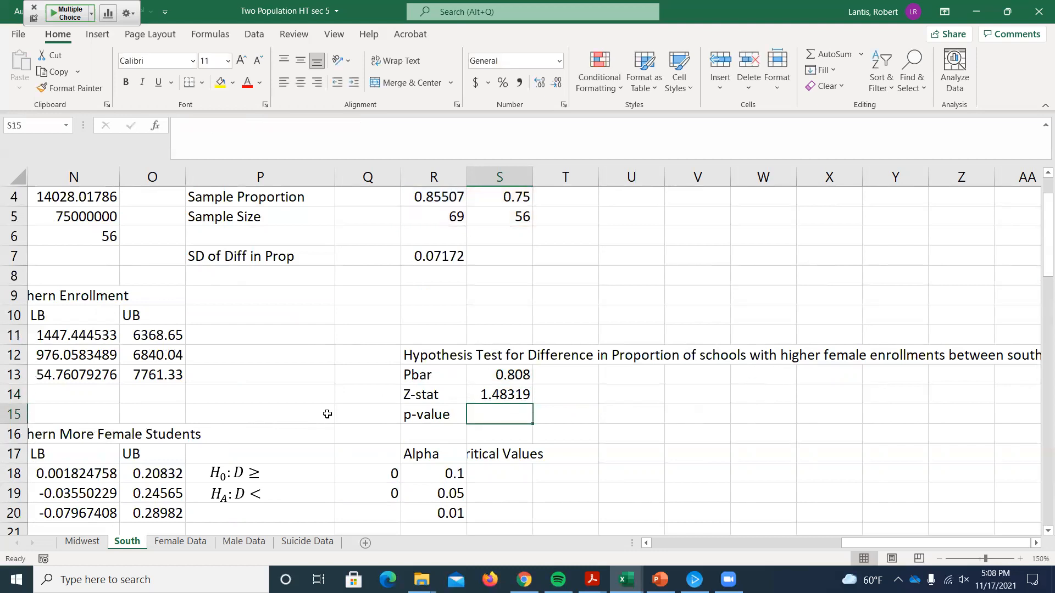
scroll(290, 416, down, 1)
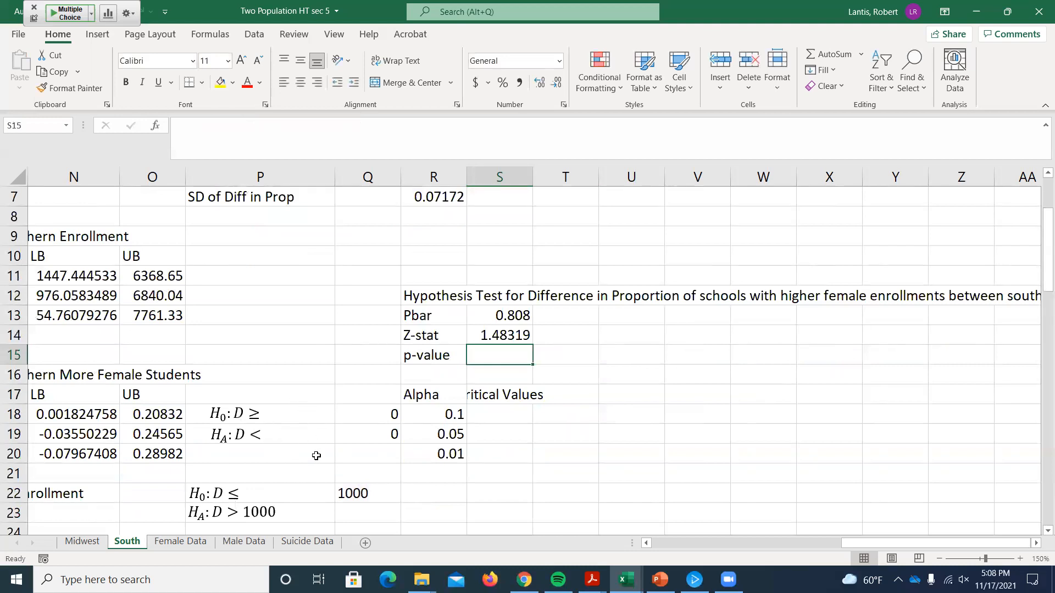
scroll(448, 377, up, 1)
scroll(330, 440, down, 1)
click(295, 433)
click(272, 431)
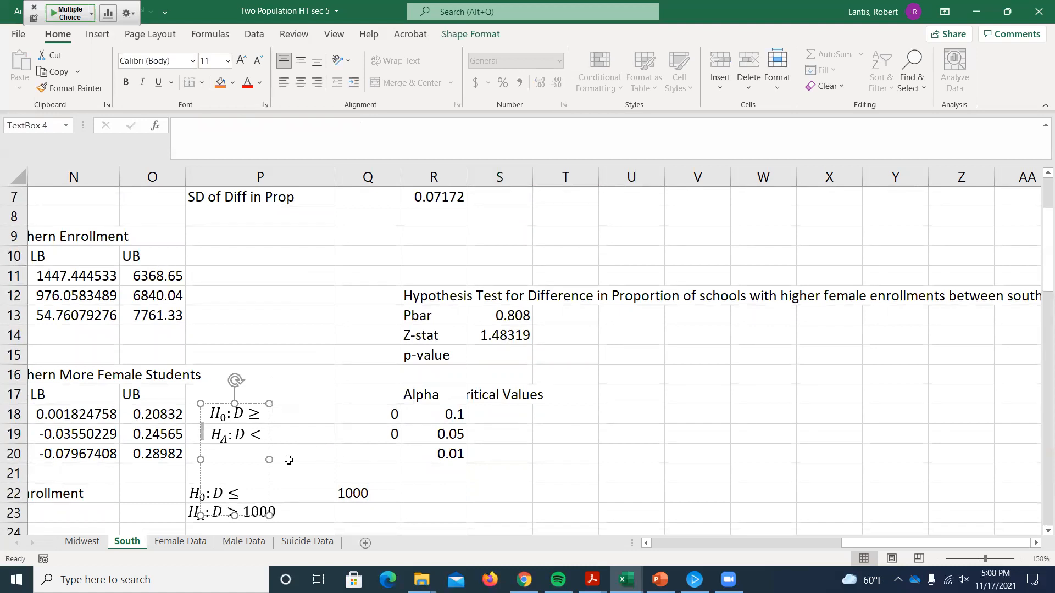
click(314, 361)
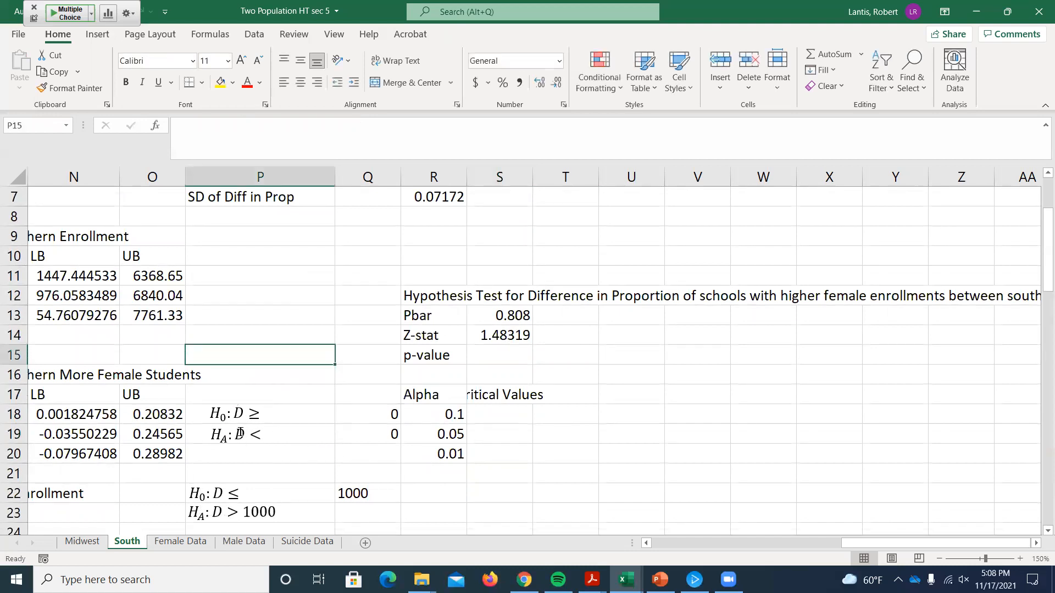
click(240, 435)
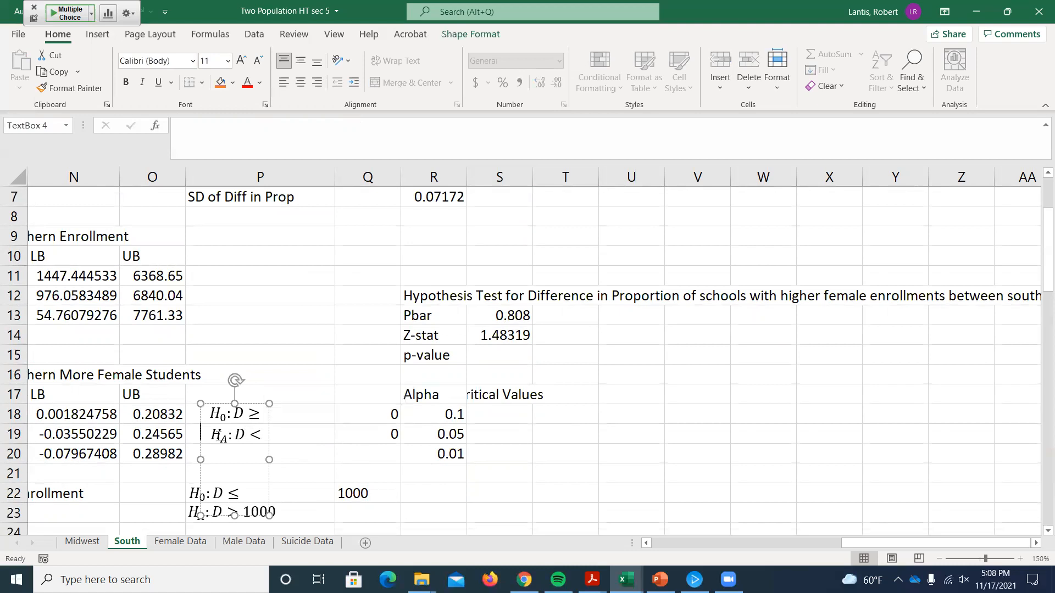
click(194, 437)
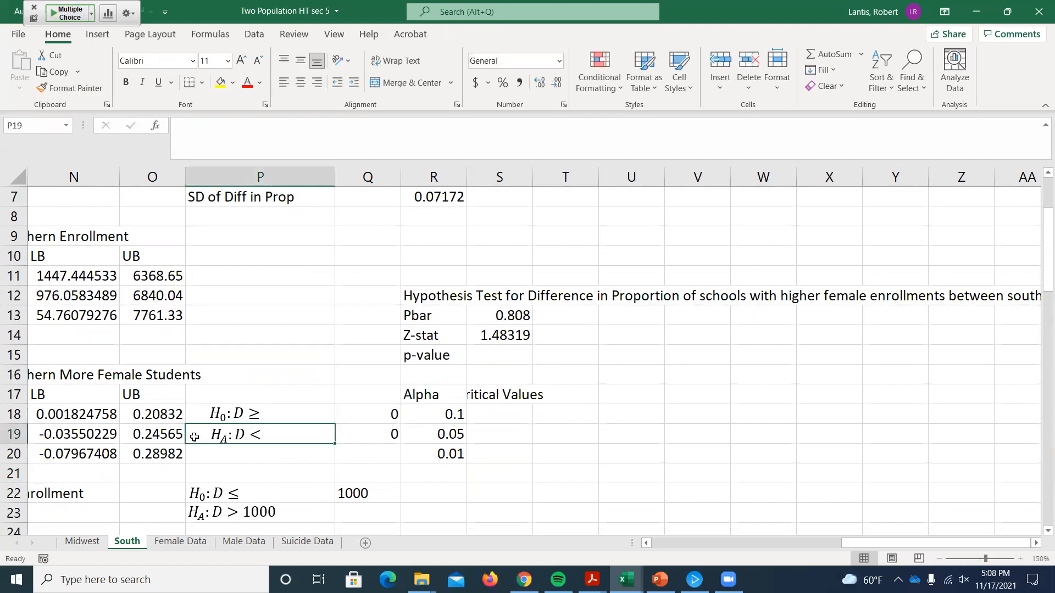
click(254, 434)
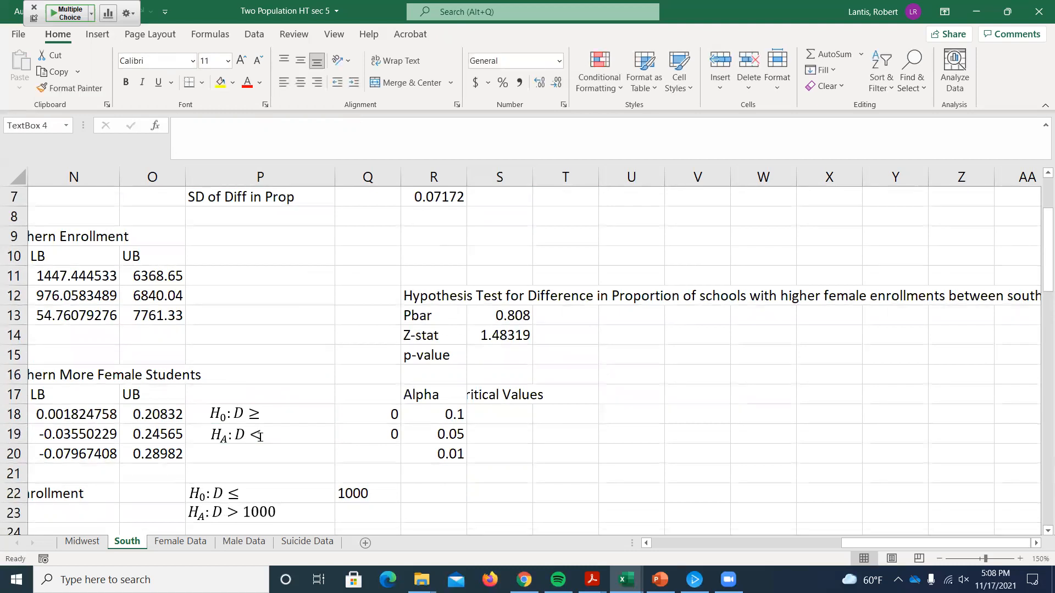
click(302, 432)
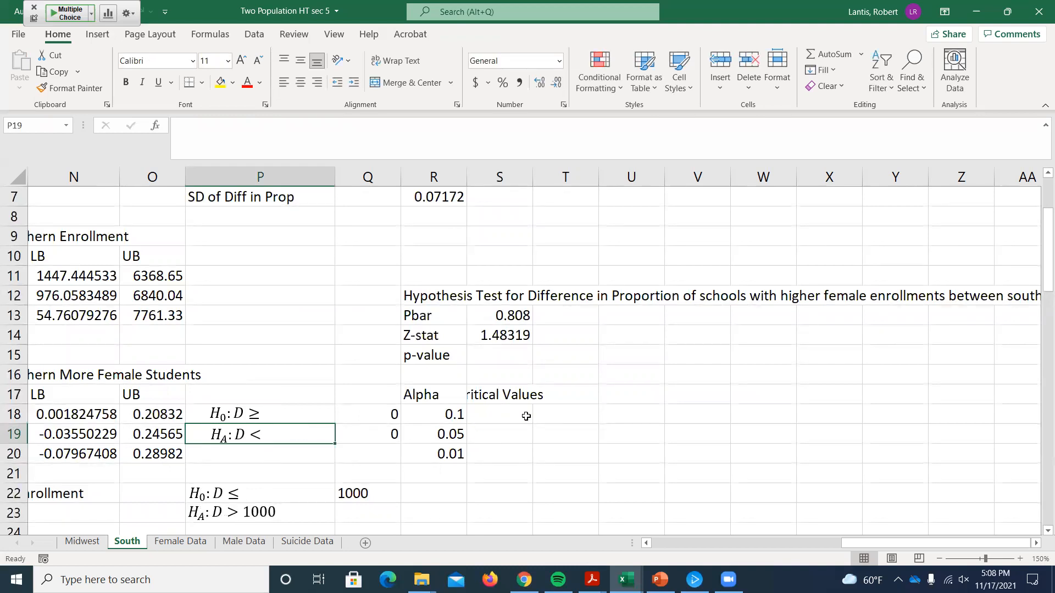
Step: Enter the null hypothesis note "Do: D=0" in V16, beside the proportion hypothesis test
click(688, 378)
text(D)
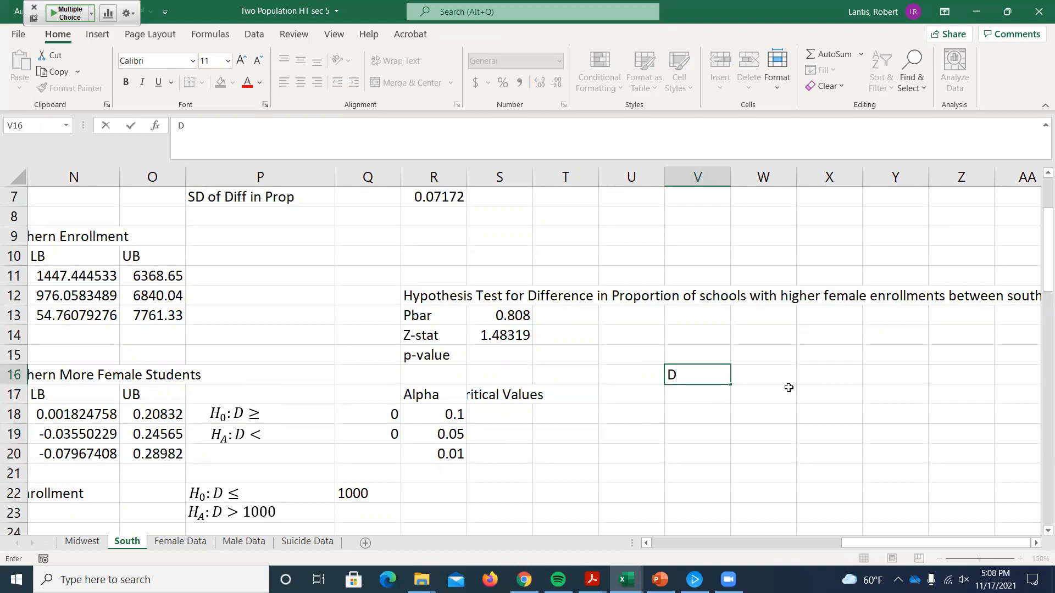
text(0)
key(BackSpace)
text(o: D=0)
key(Return)
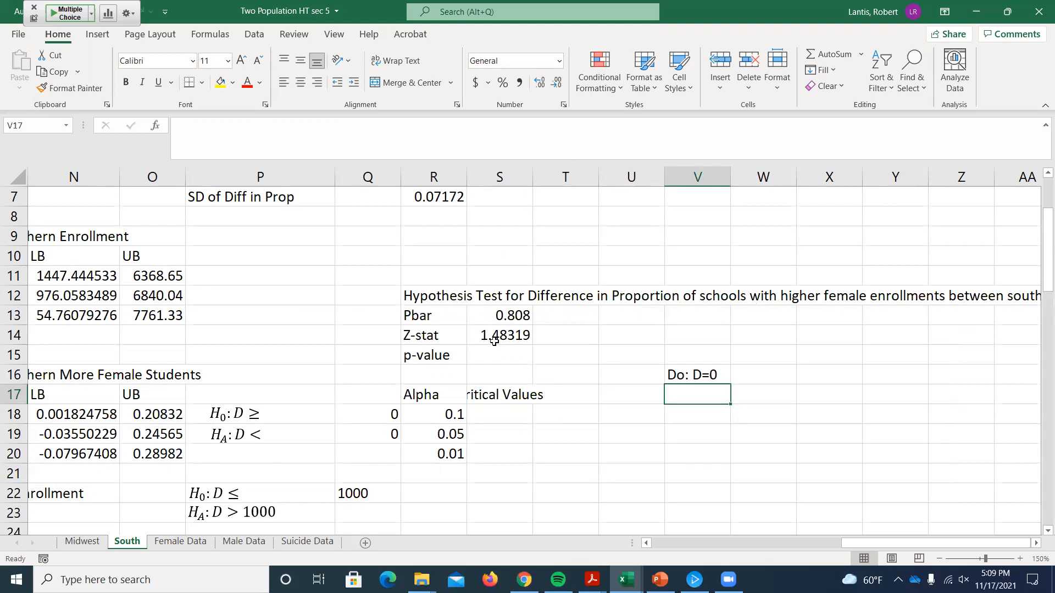
Step: Begin the p-value formula in S15 with the cumulative standard normal probability of the Z-stat, =norm.s.dist(S14,1)
click(525, 354)
text(=)
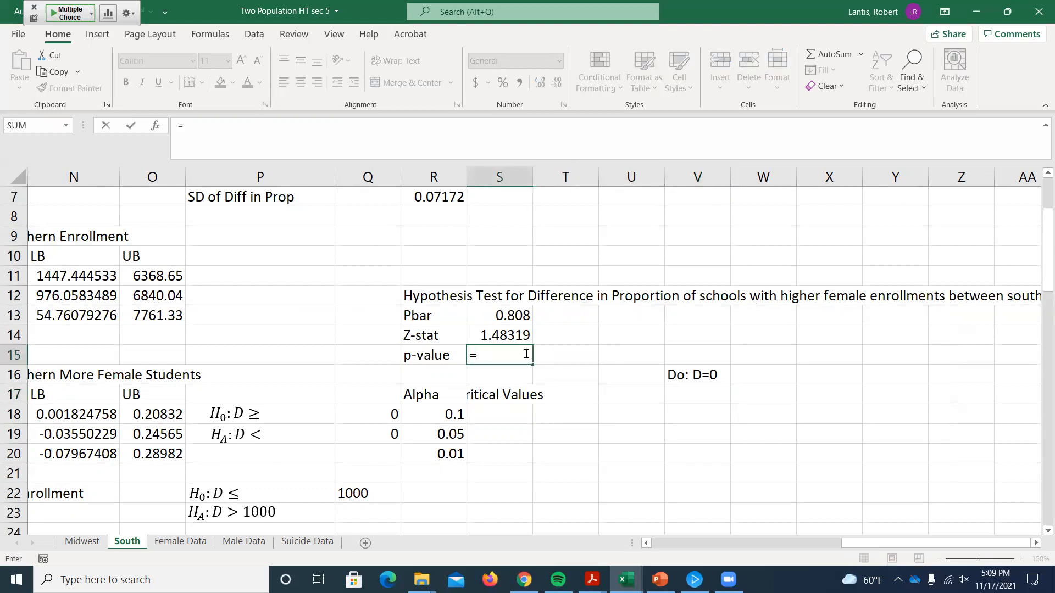
text(norm.s.dist()
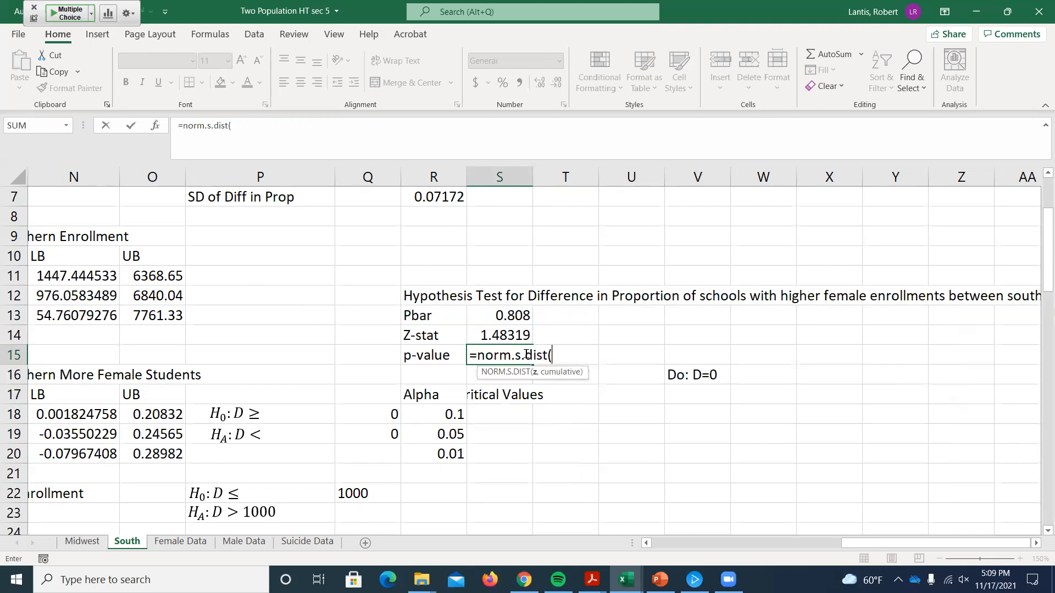
click(508, 333)
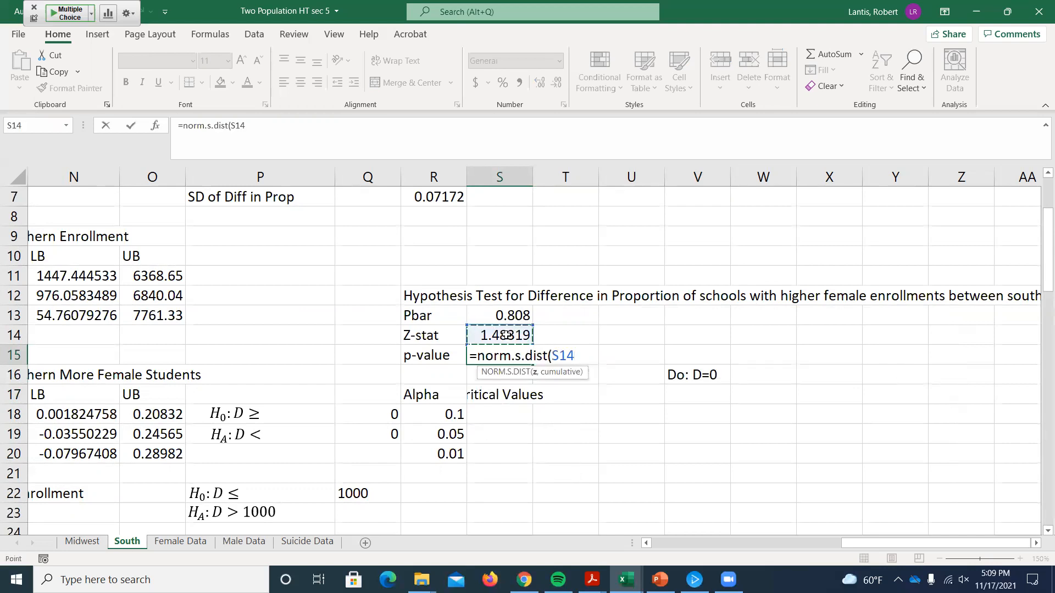
text(,1))
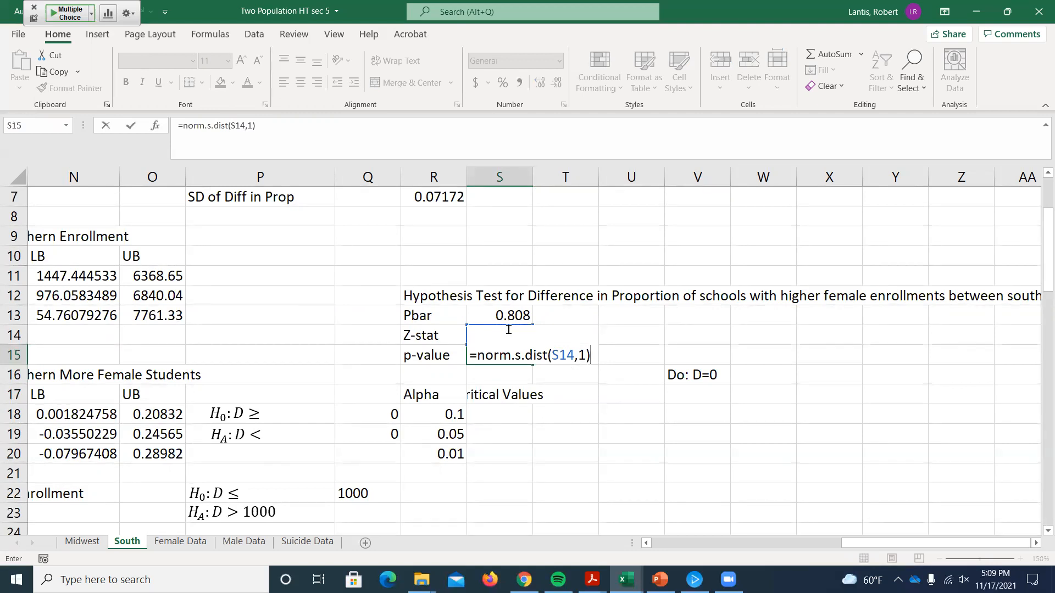
Step: Convert the p-value formula in S15 to a two-tailed upper probability, =(1-norm.s.dist(S14,1))*2
click(477, 355)
text(1-)
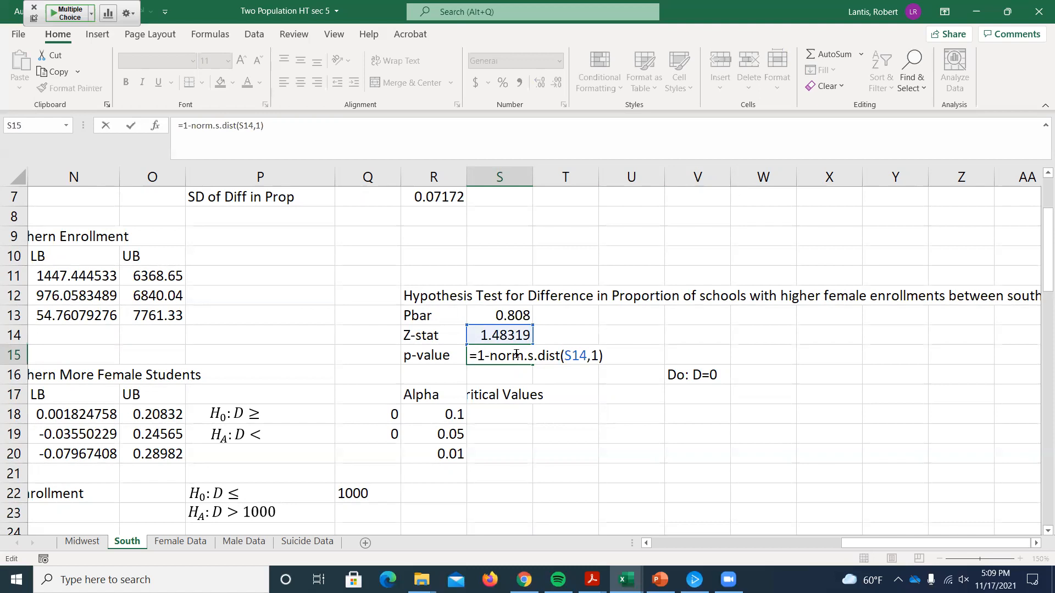
text(()
text()*2)
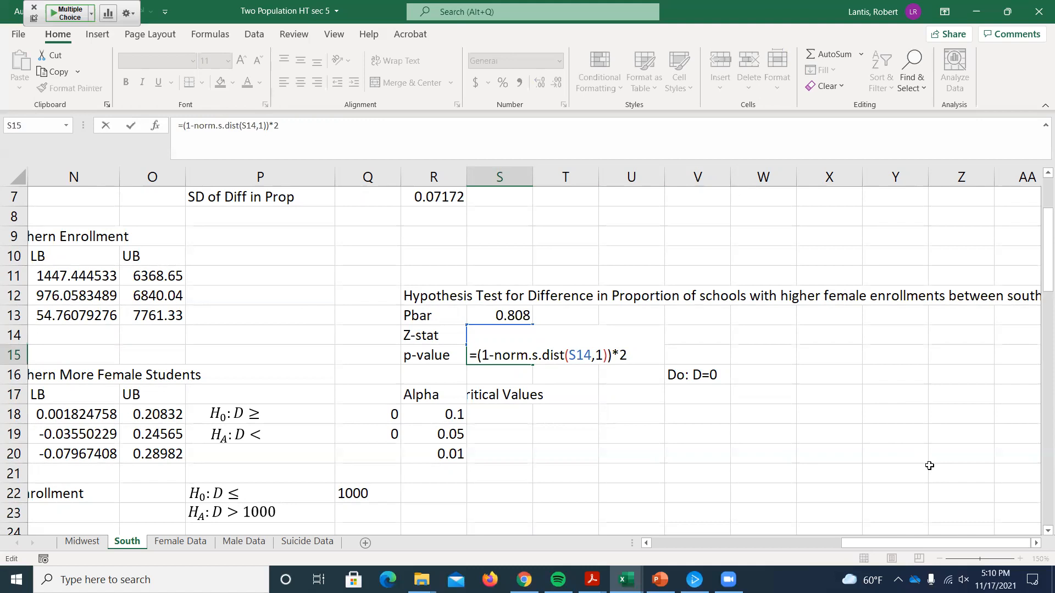
key(Return)
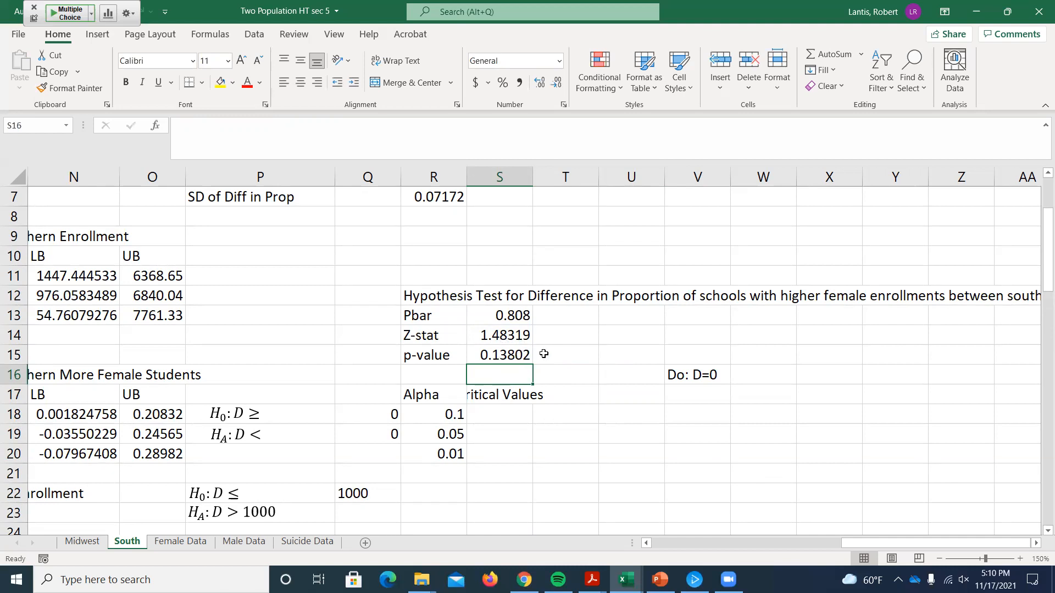
Step: Widen column S and compute the lower two-tailed critical values in S18:S20, filling down =norm.s.inv(R18/2) for each alpha
scroll(542, 354, down, 1)
drag(532, 177, 564, 177)
click(510, 350)
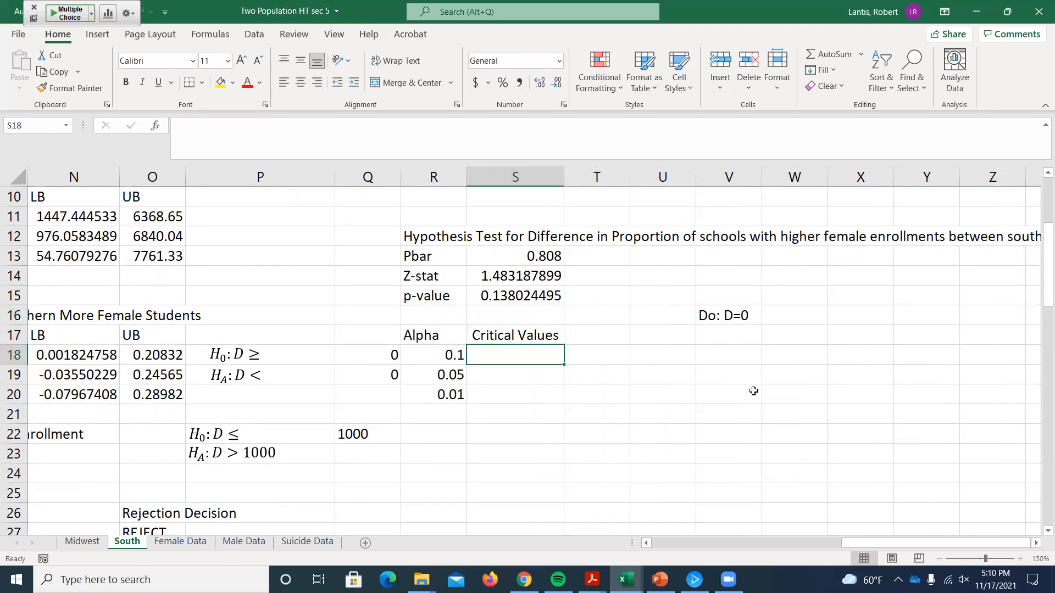
text(=)
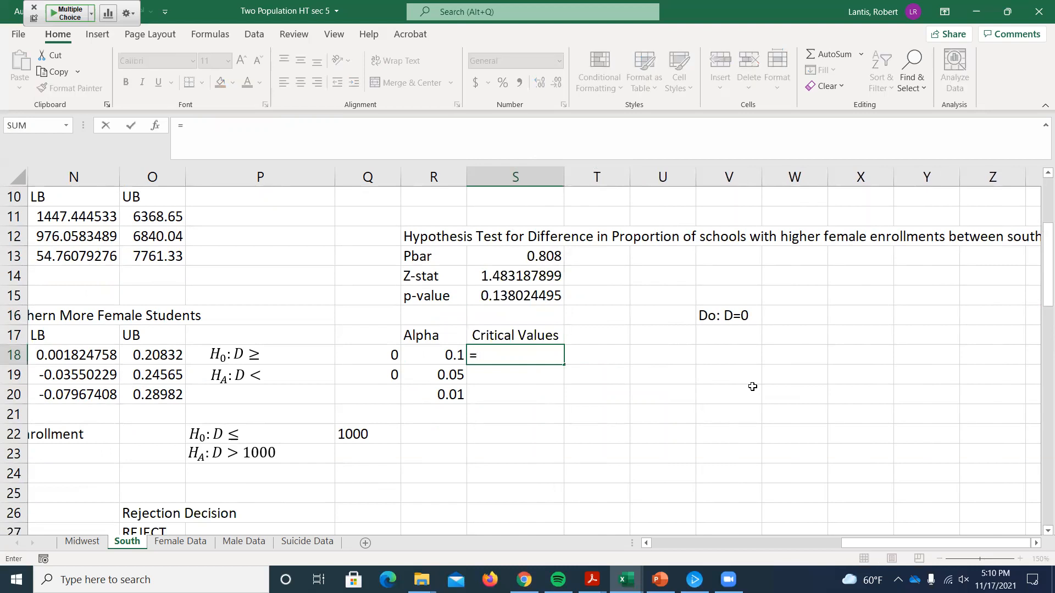
text(norm.s.)
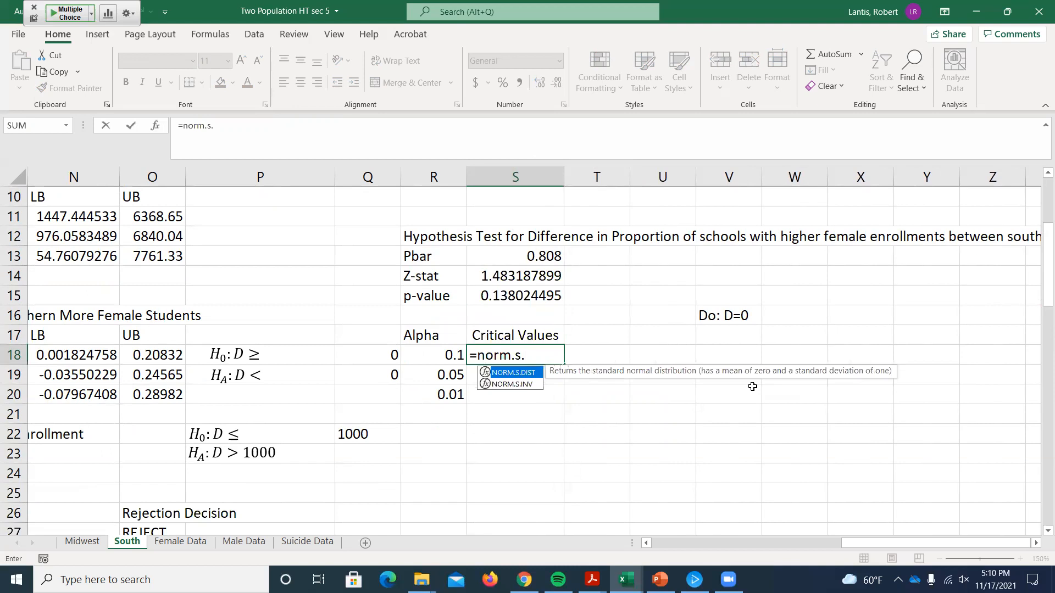
text(inv()
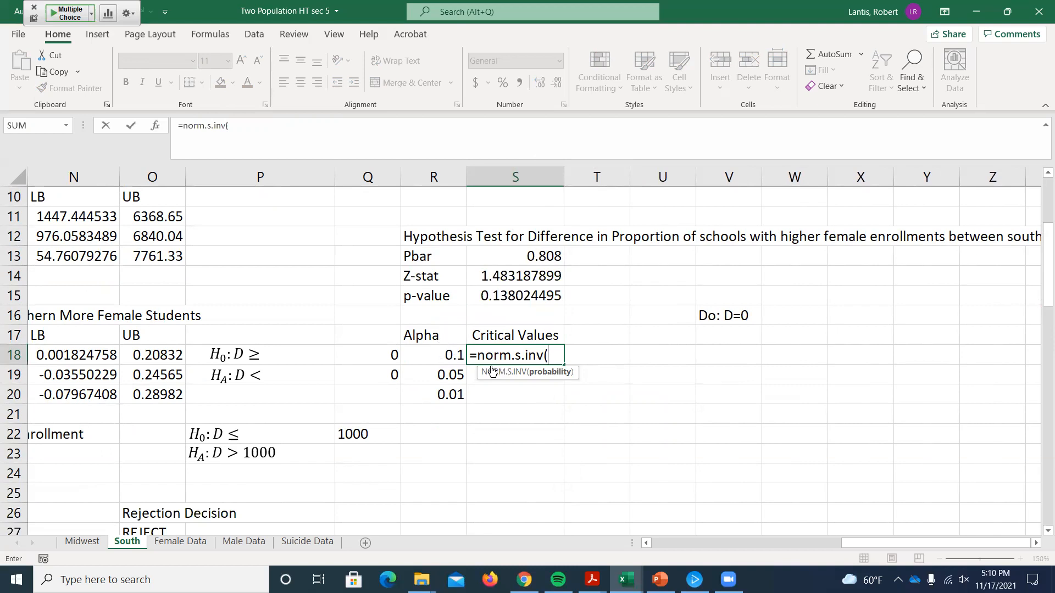
click(433, 356)
text(/2)
key(Return)
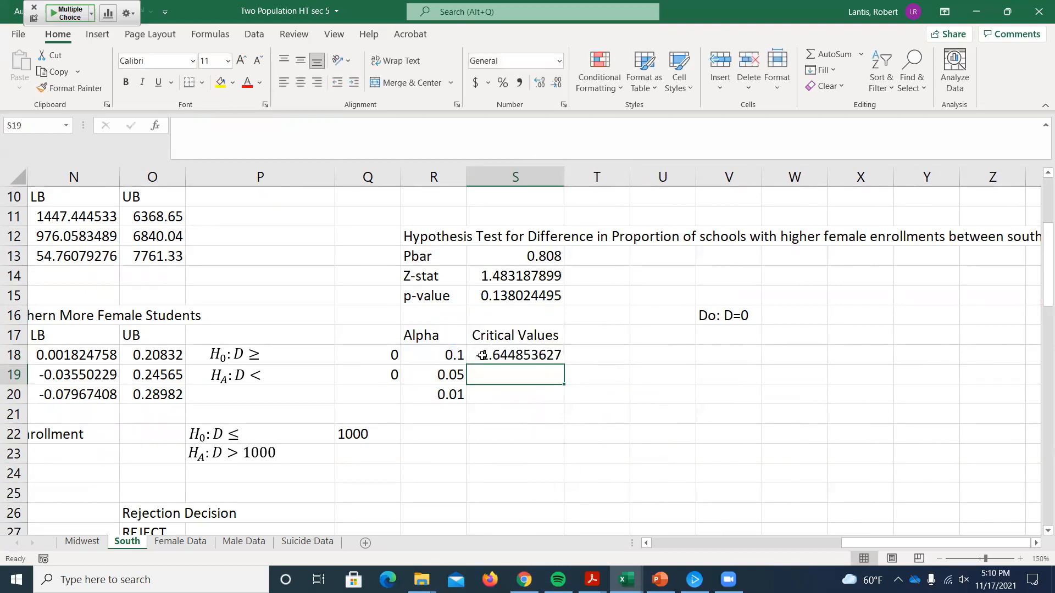
click(560, 358)
drag(562, 360, 550, 403)
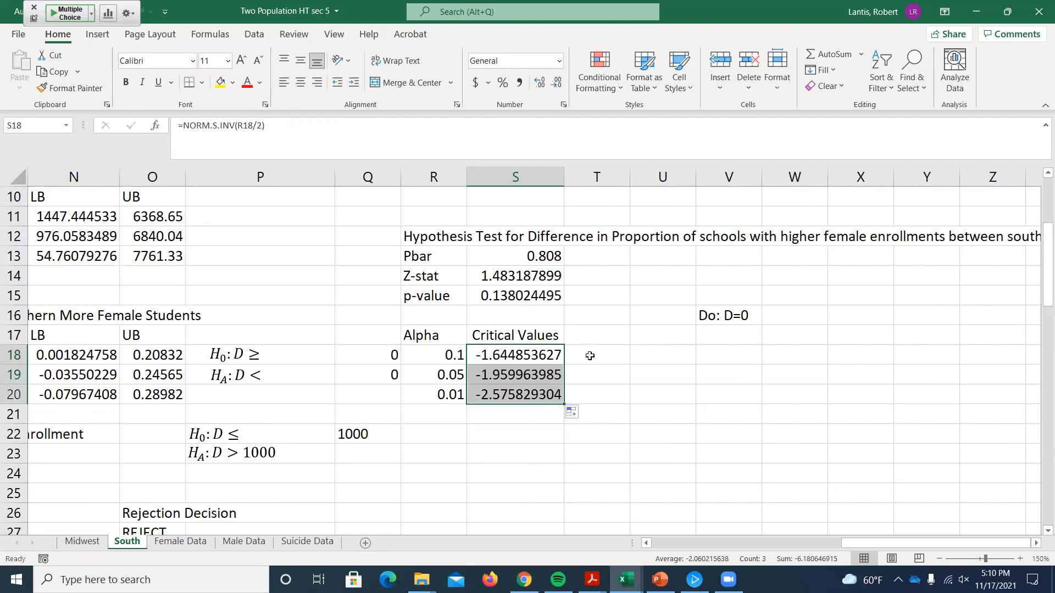
Step: Compute the upper critical values in T18:T20 as absolute values of the lower ones, filling down =abs(S18)
click(591, 355)
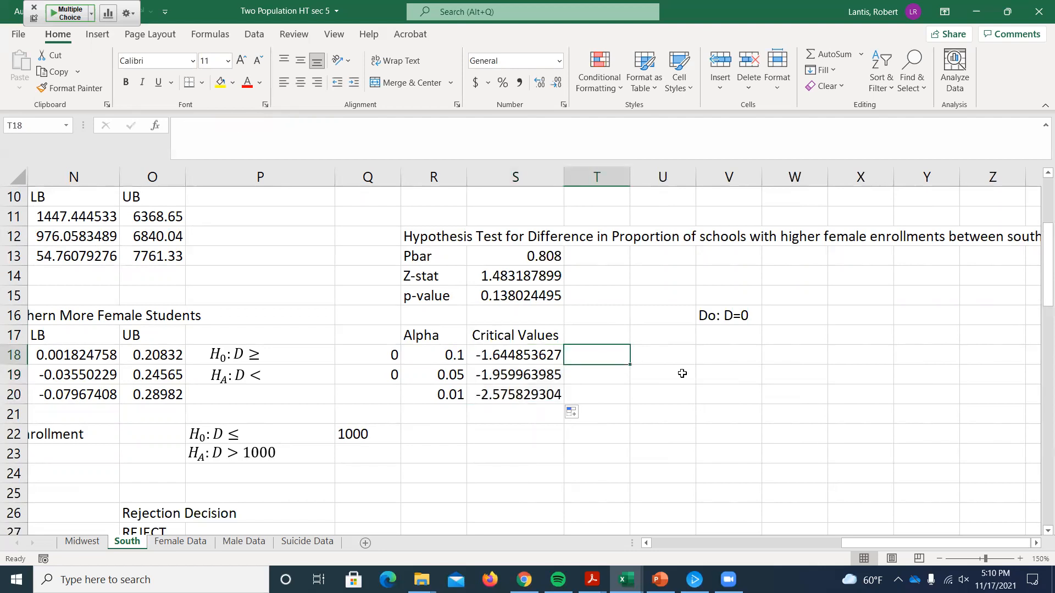
text(=abs()
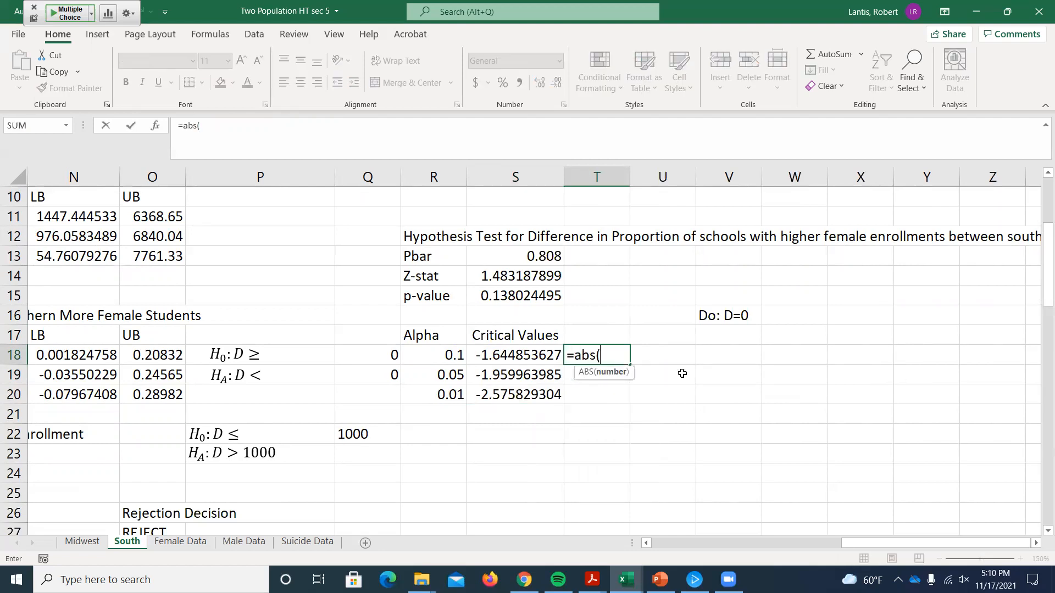
click(512, 356)
key(Return)
click(625, 354)
drag(630, 365, 630, 393)
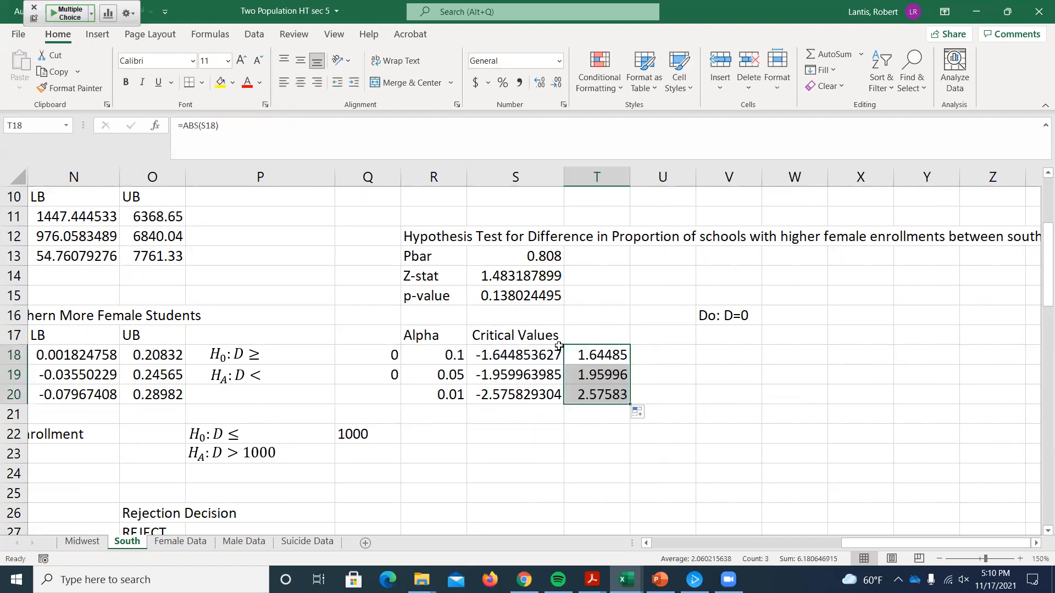